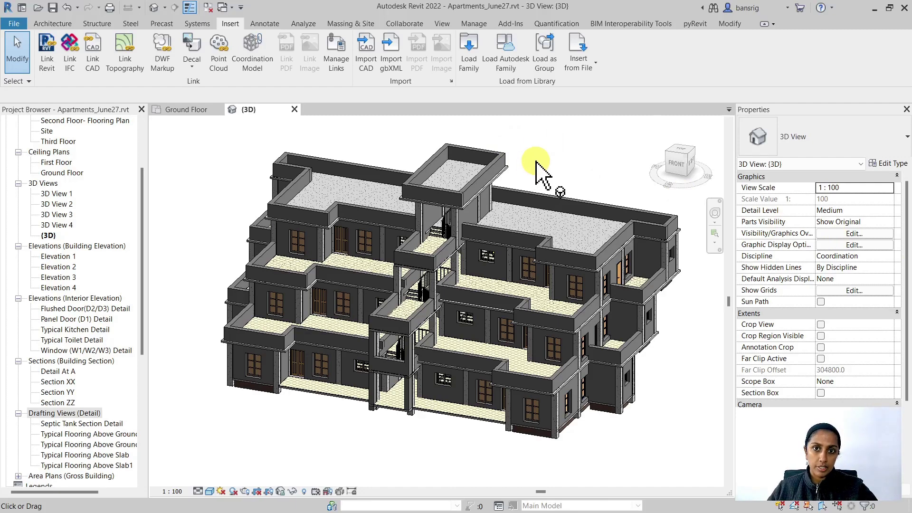
- Switch from the {3D} view to the Ground Floor plan showing the septic tank outline
left_click(188, 109)
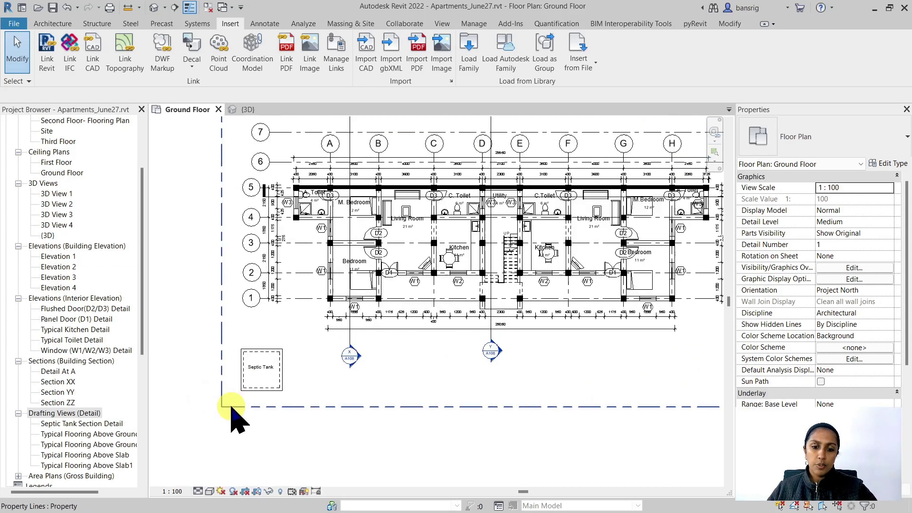
scroll(232, 407, "up", 3)
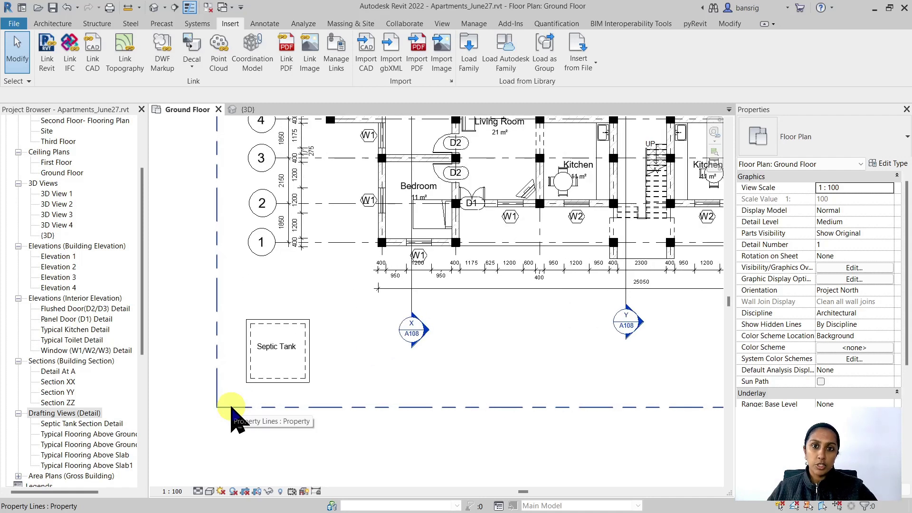
left_click(254, 109)
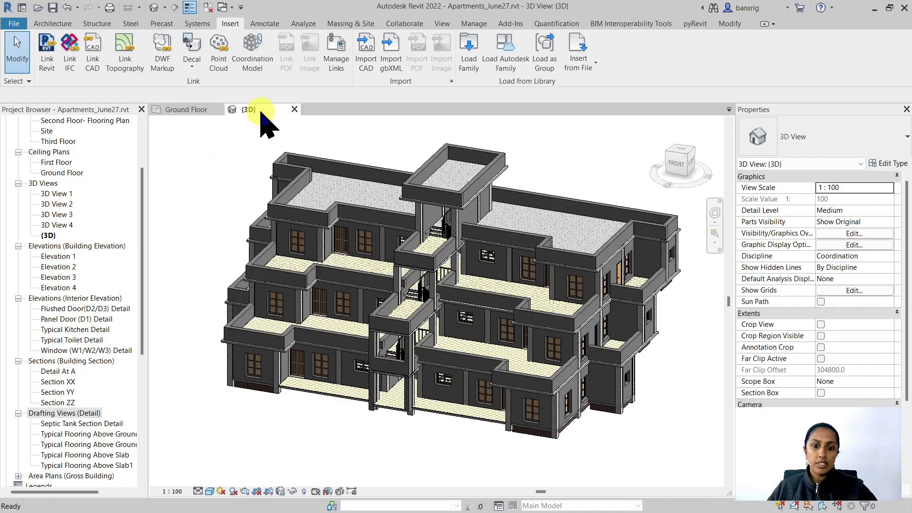
left_click(188, 110)
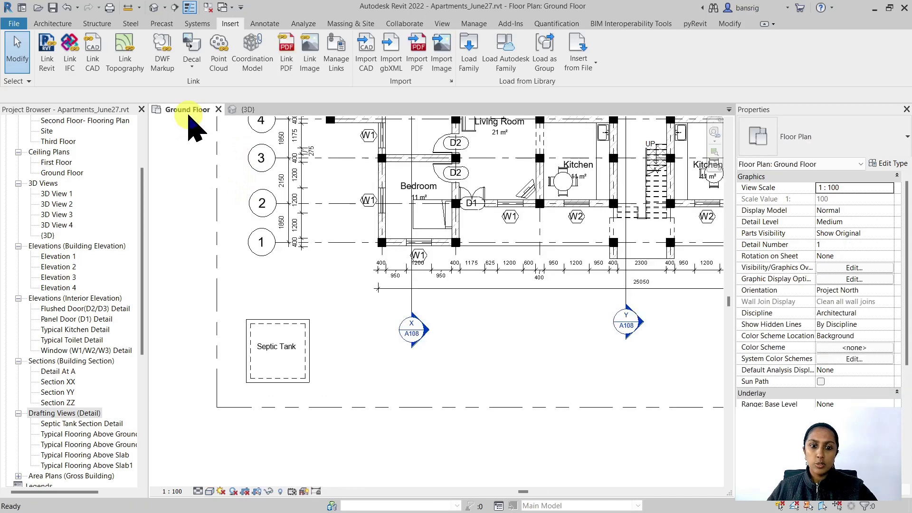
left_click(264, 24)
scroll(276, 332, "up", 3)
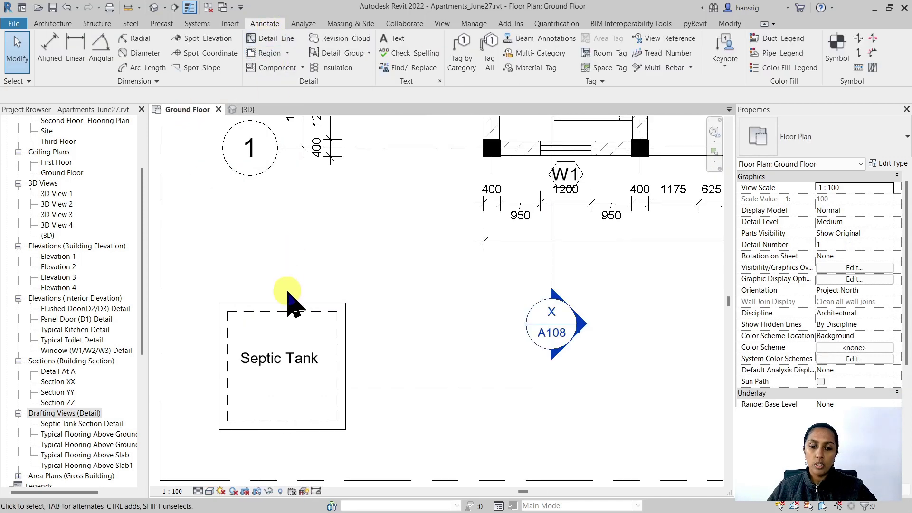
left_click(287, 303)
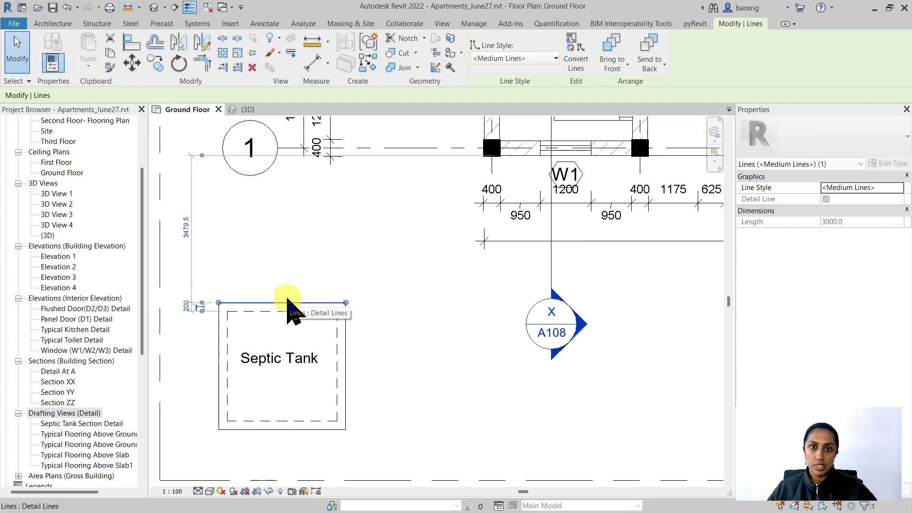
left_click(265, 23)
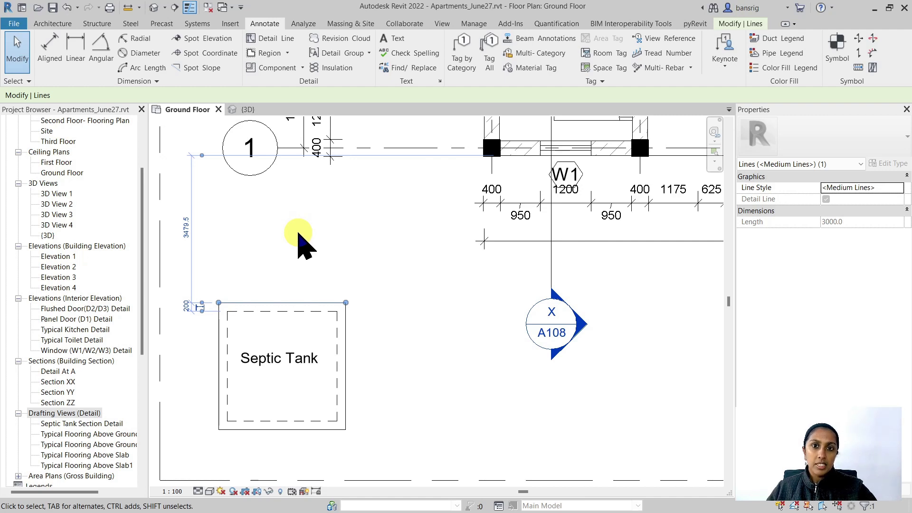
left_click(299, 233)
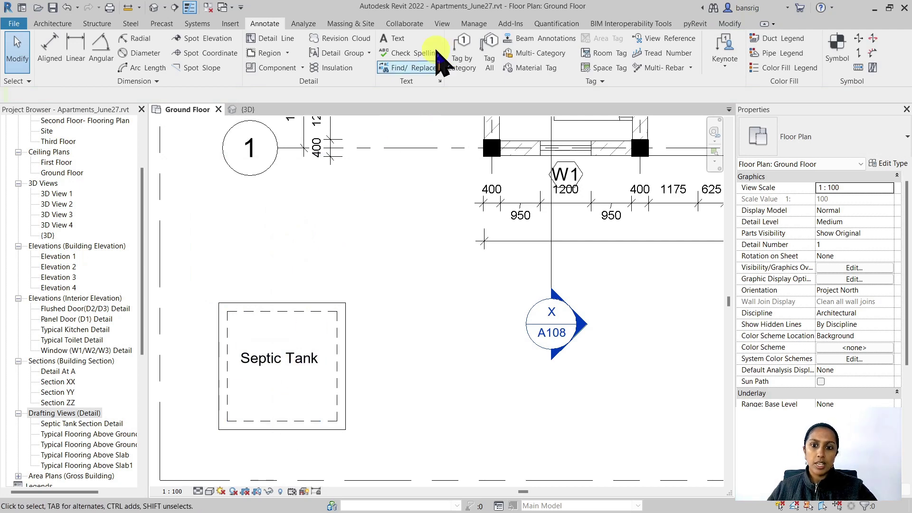
- Add a new drafting view called 'Septic Tank Section' at 1:10 scale
left_click(442, 23)
left_click(489, 39)
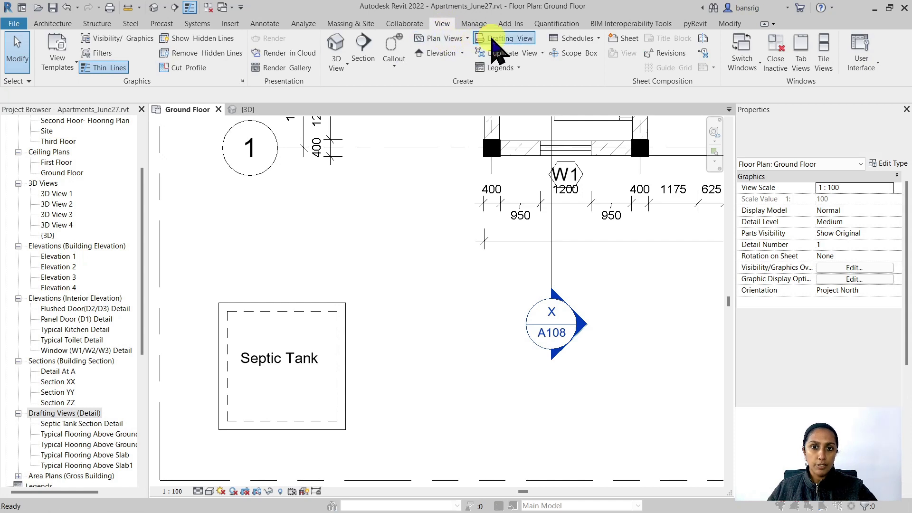
type("Septi")
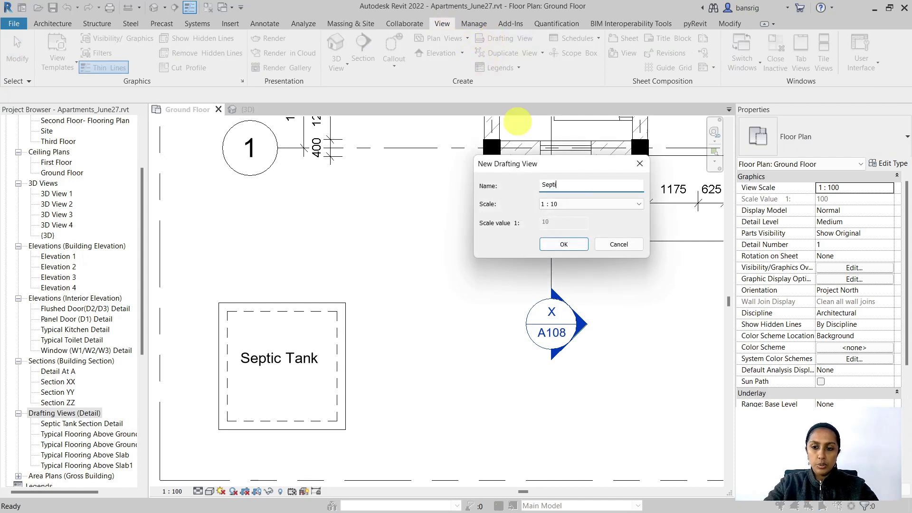
type("c Tank Scction")
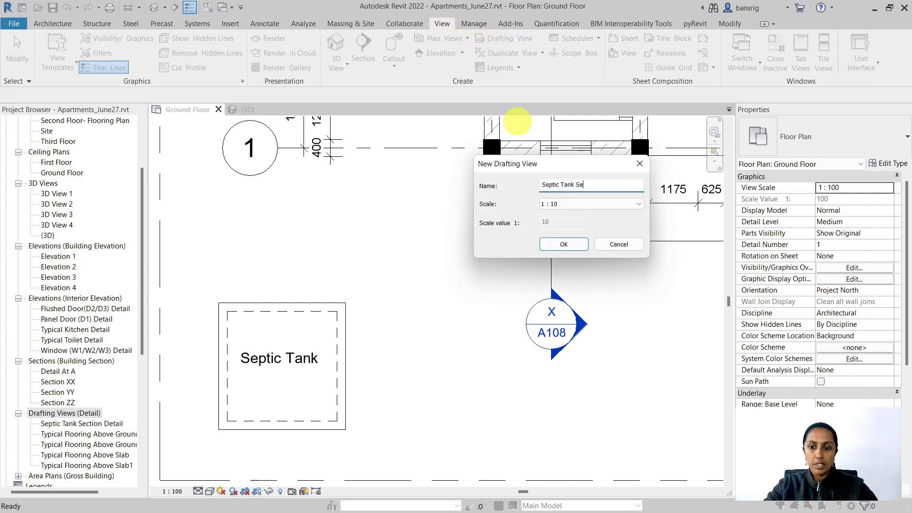
left_click(566, 243)
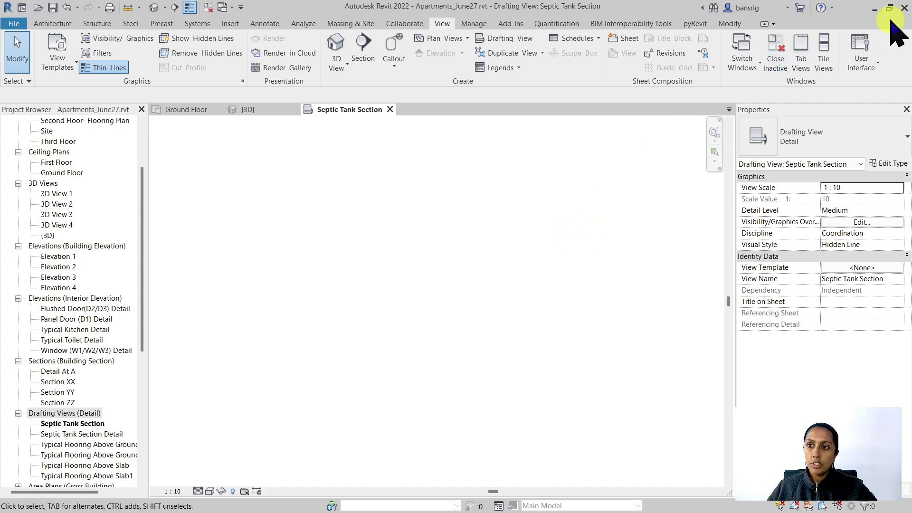
- Minimize Revit and zoom extents on the septic tank cross-section drawing in AutoCAD
left_click(875, 8)
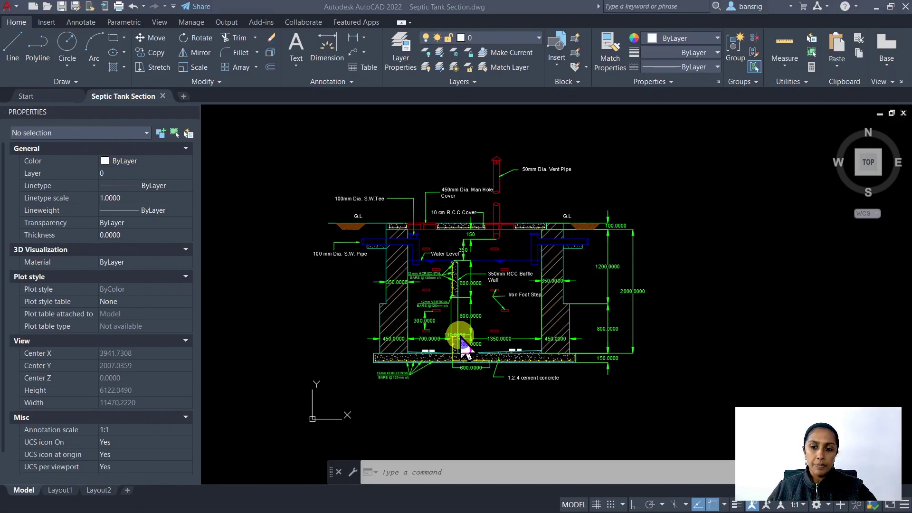
middle_click_drag(464, 340, 474, 329)
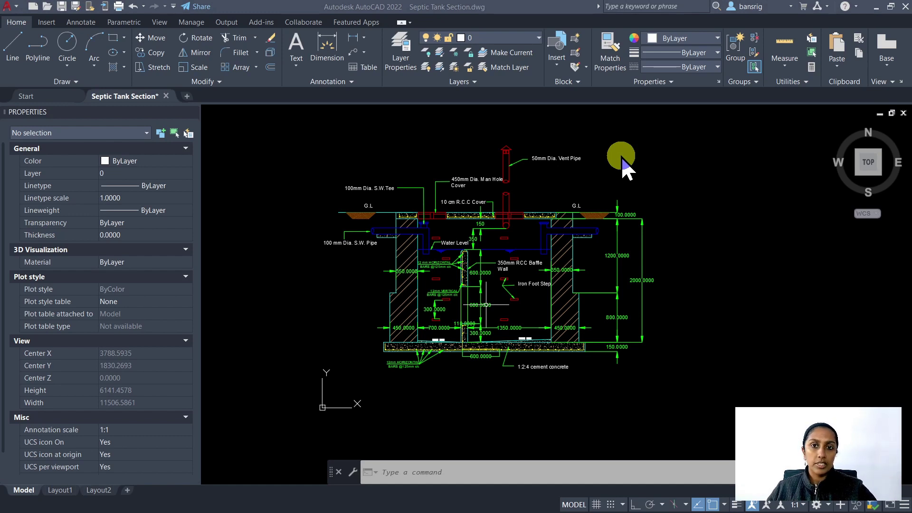
type("z")
key("Return")
scroll(701, 208, "up", 3)
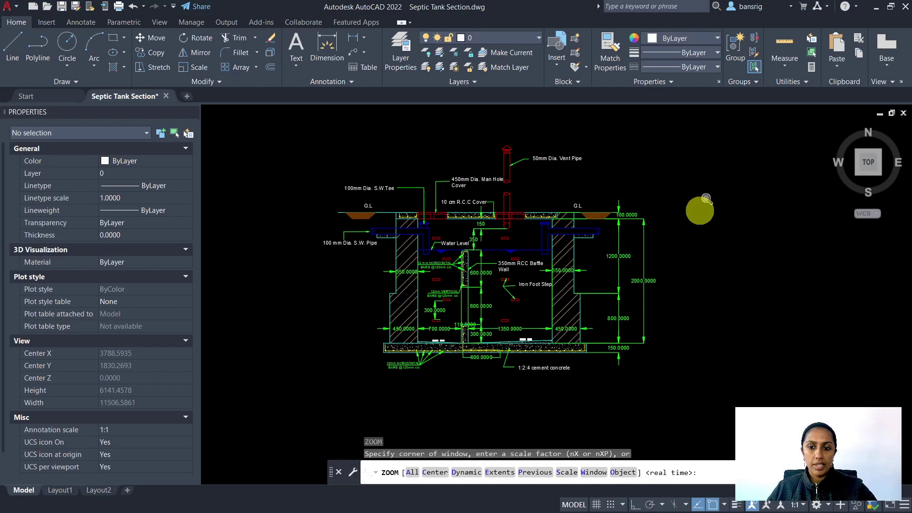
type("e")
key("Return")
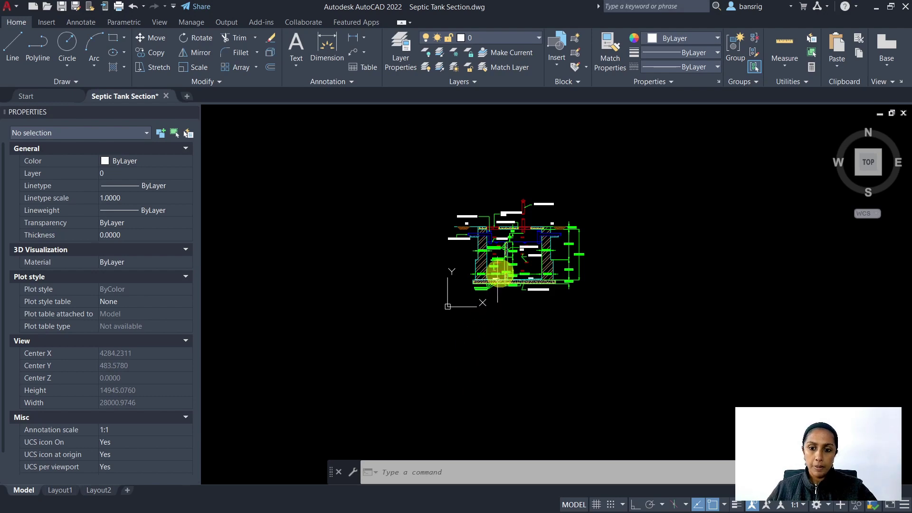
scroll(506, 272, "up", 4)
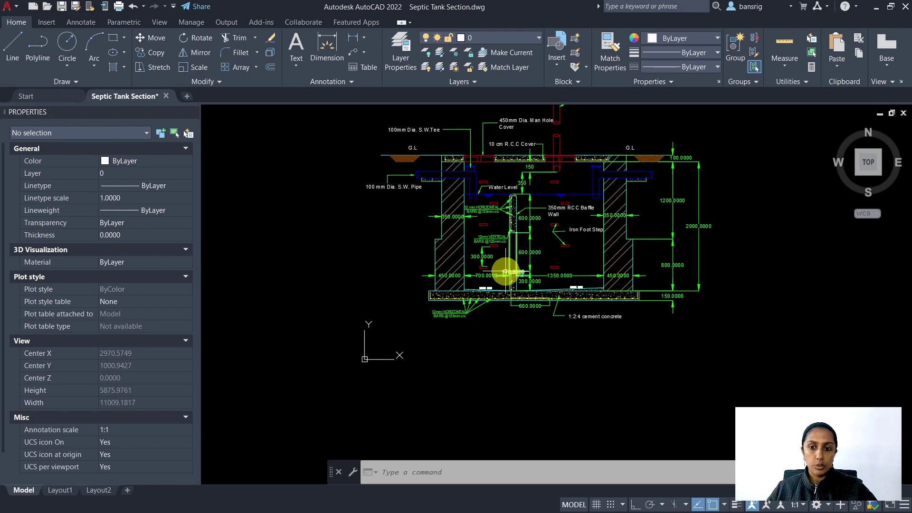
scroll(505, 265, "up", 2)
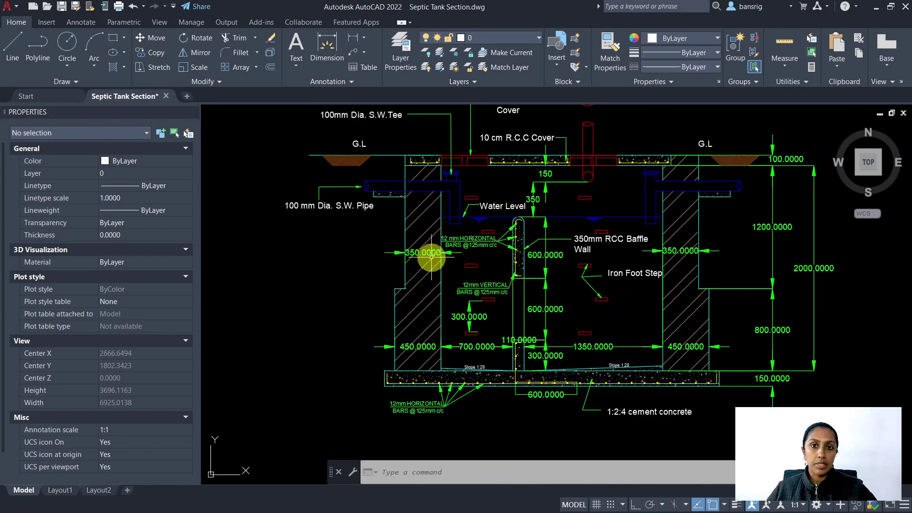
- Change the drawing's insertion scale from Inches to Millimeters using the UNITS command
type("units")
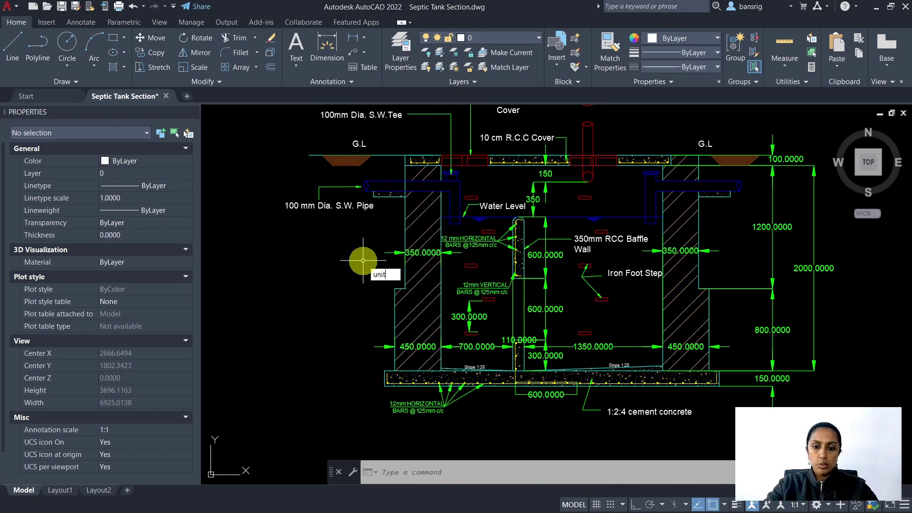
key("Return")
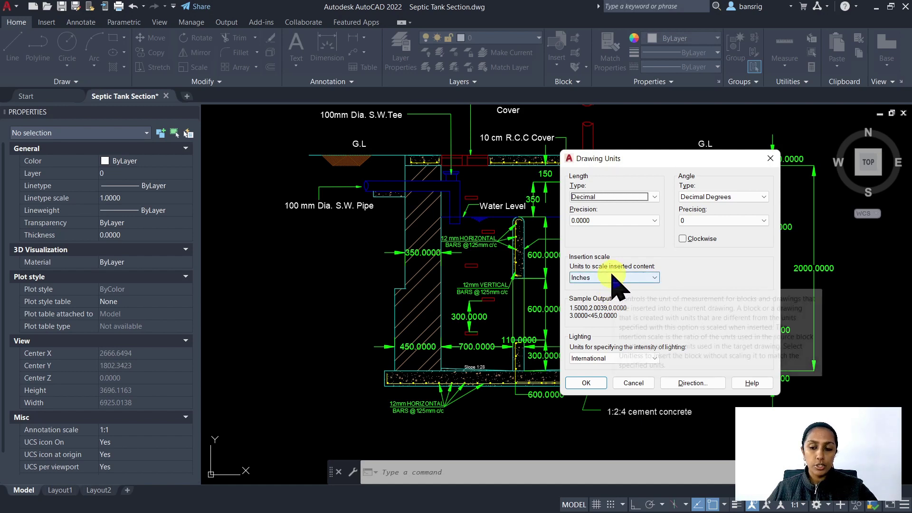
left_click(612, 277)
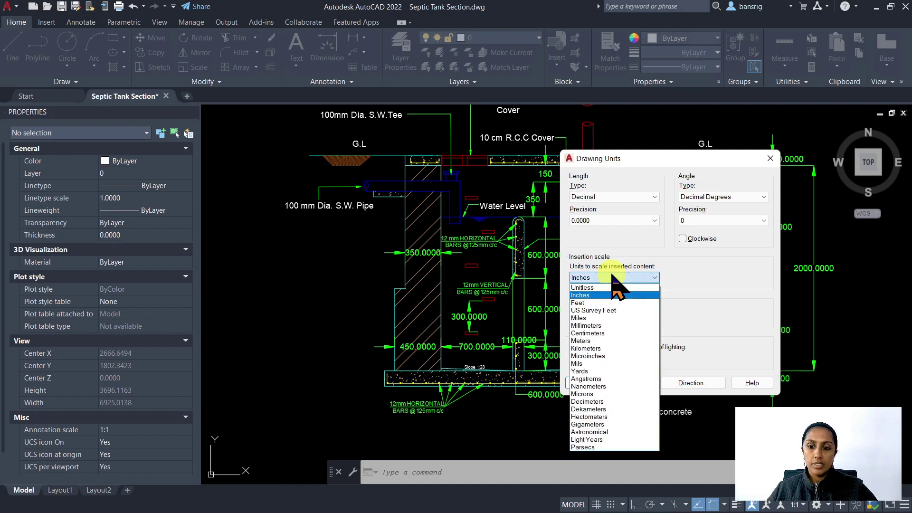
left_click(589, 326)
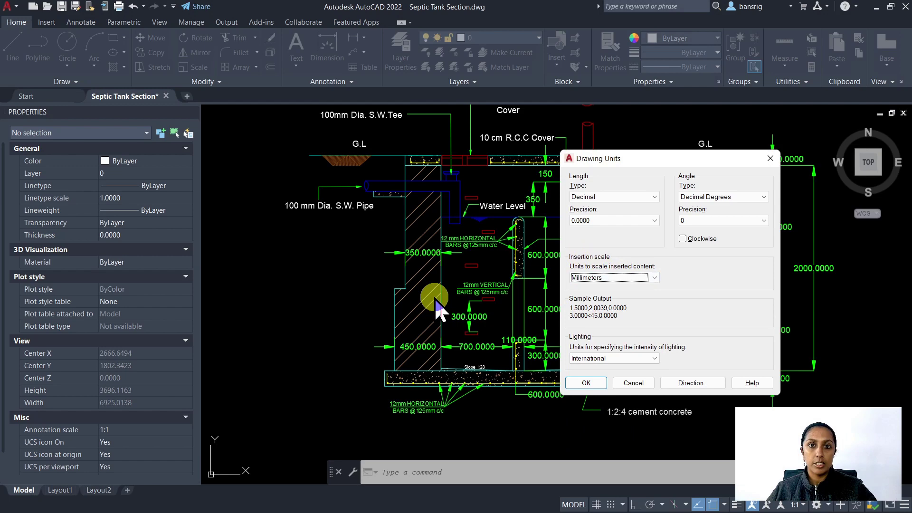
left_click(588, 383)
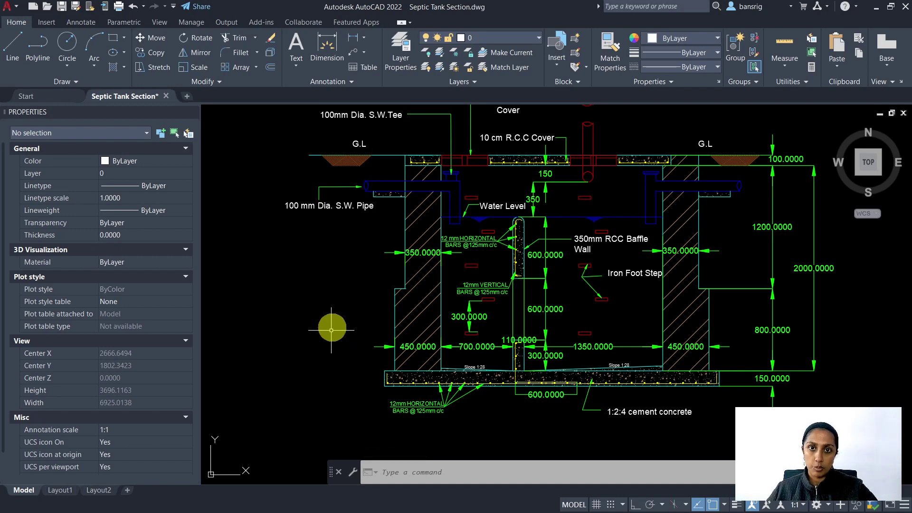
- Purge all unused items from Septic Tank Section.dwg without confirmation, then save it
type("purge")
key("Return")
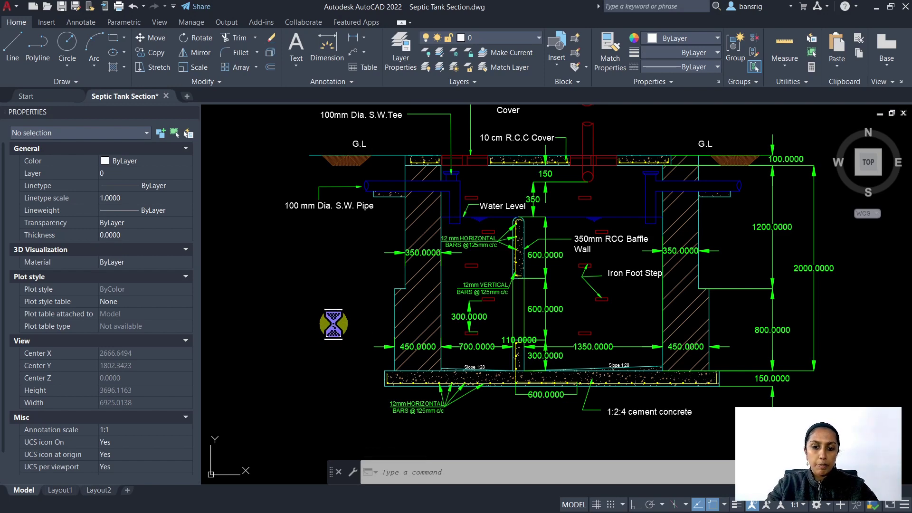
left_click(511, 380)
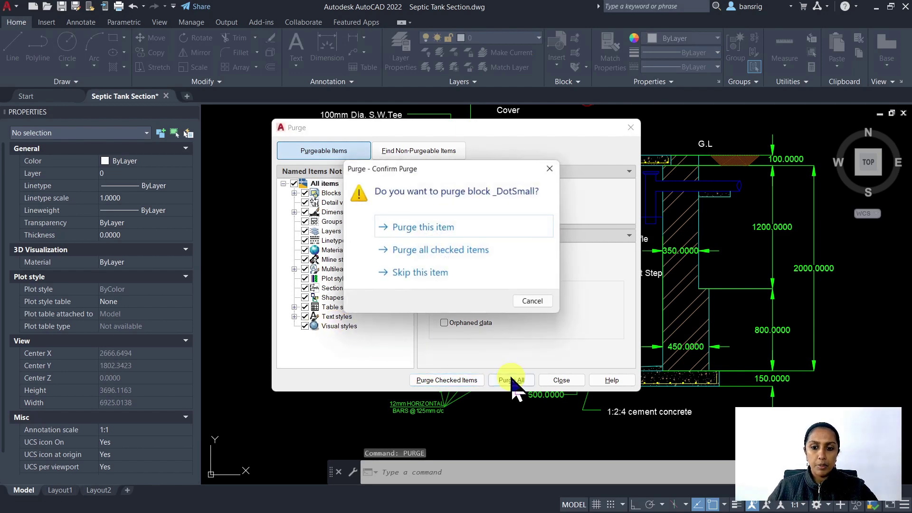
left_click(445, 252)
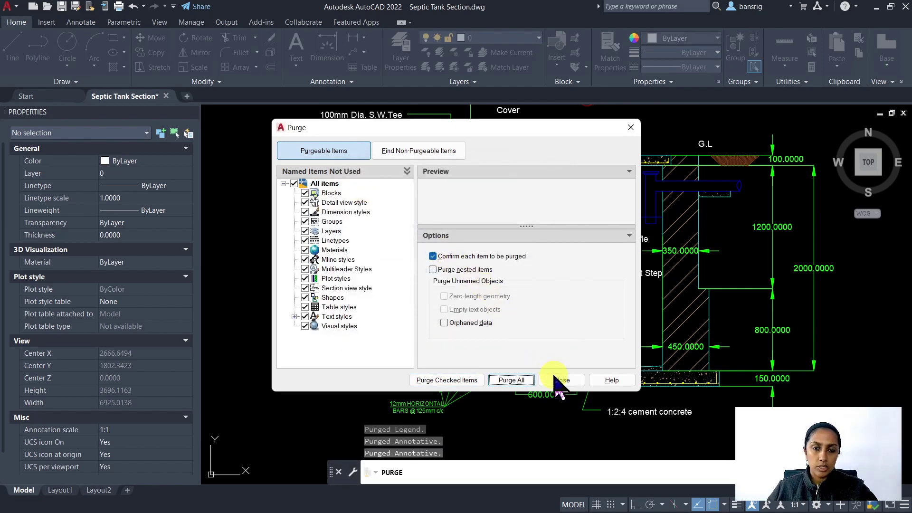
left_click(558, 381)
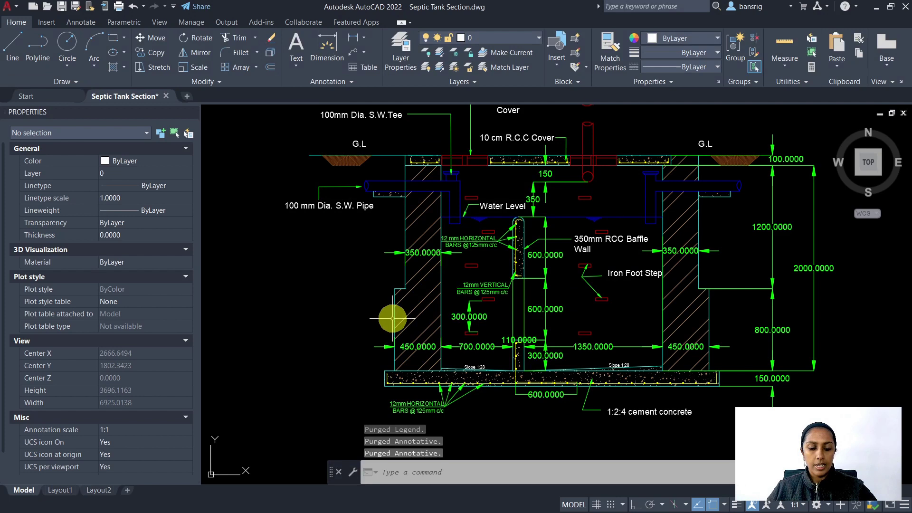
key("ctrl+s")
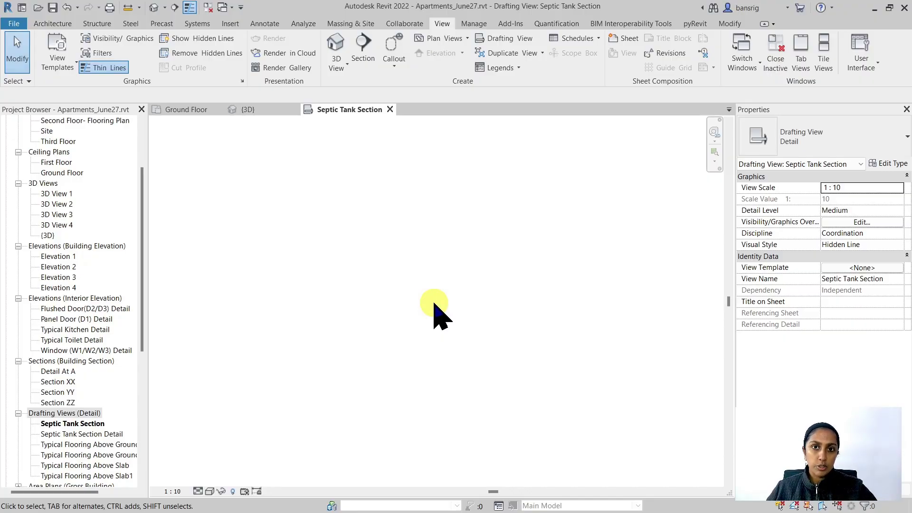
- Bring up Revit's Insert tools to reach Link CAD for the drafting view
left_click(230, 24)
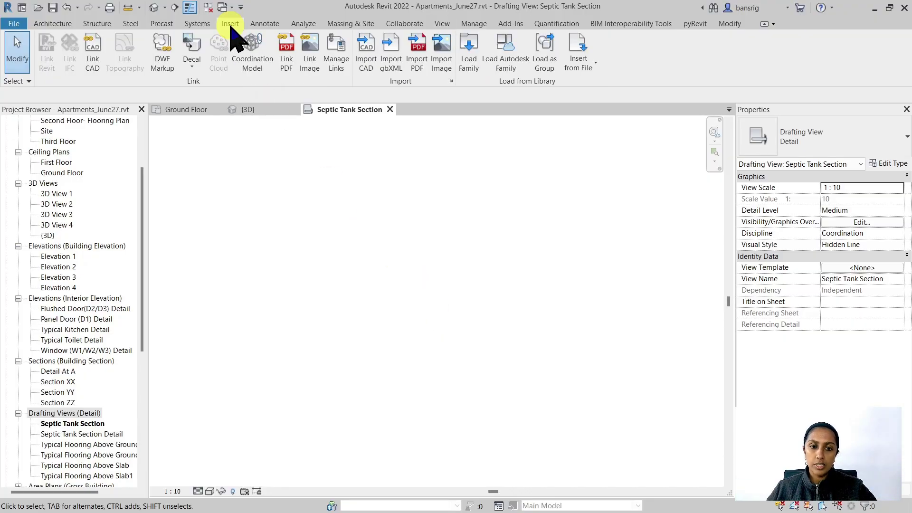
left_click(364, 56)
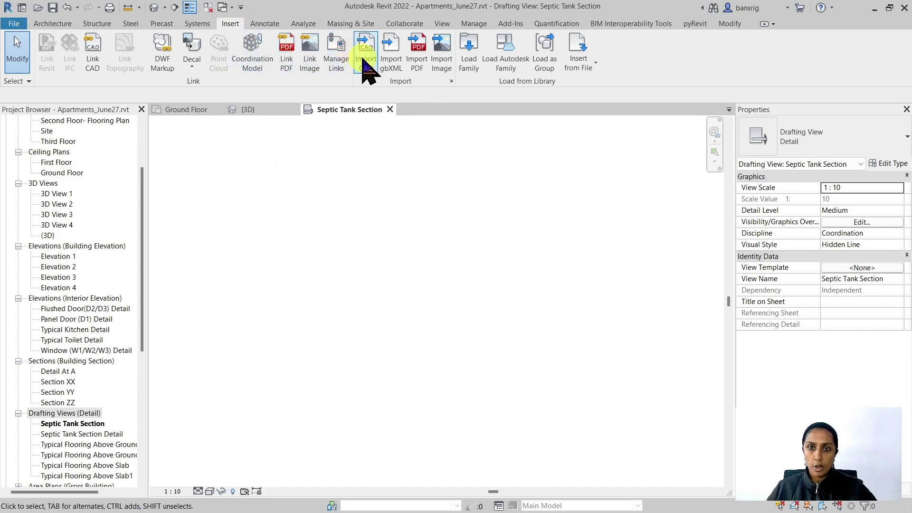
left_click(94, 61)
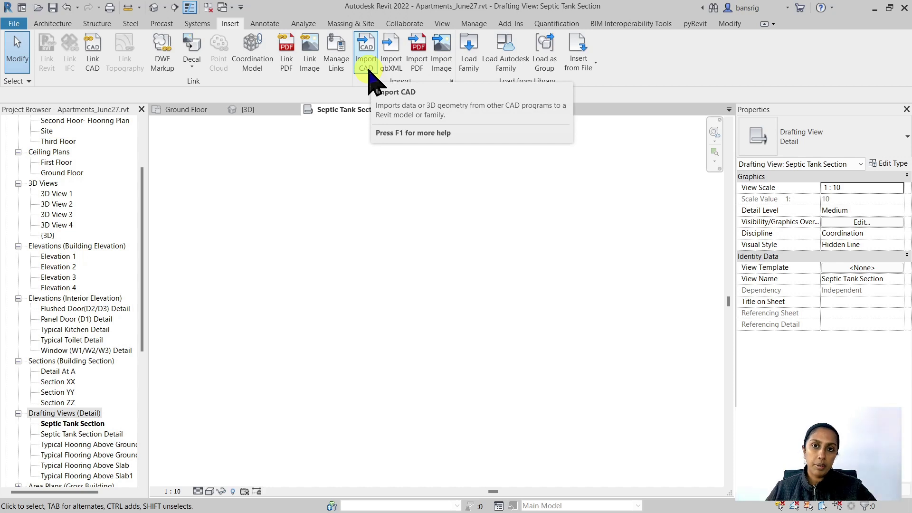
- Start Link CAD with Septic Tank Section.dwg, Black and White colours, all layers
left_click(98, 61)
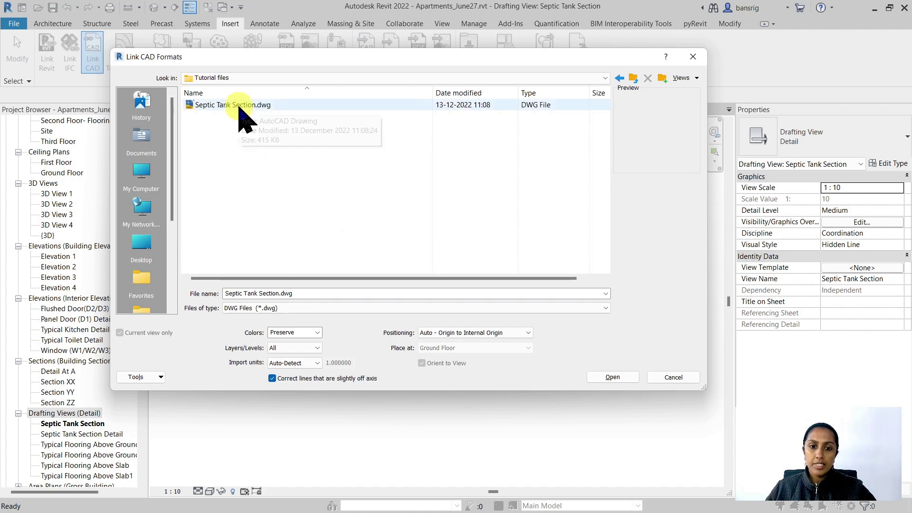
left_click(239, 106)
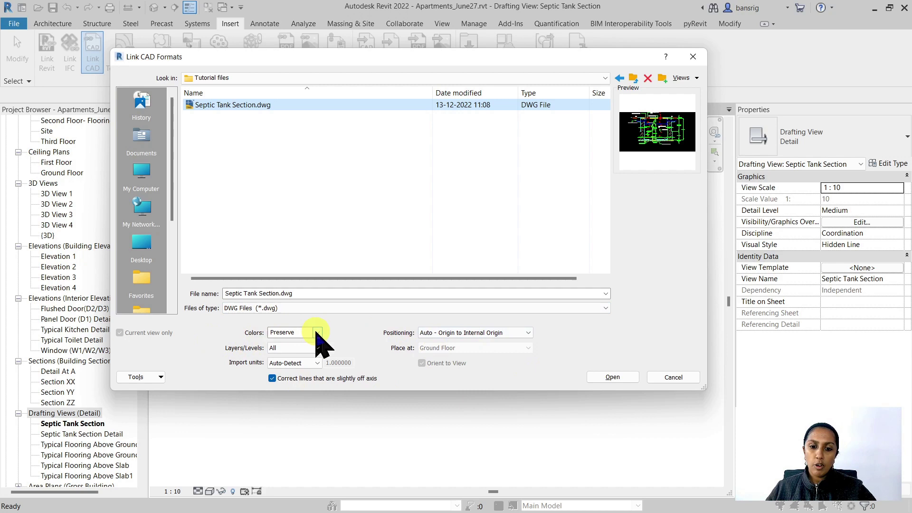
left_click(316, 332)
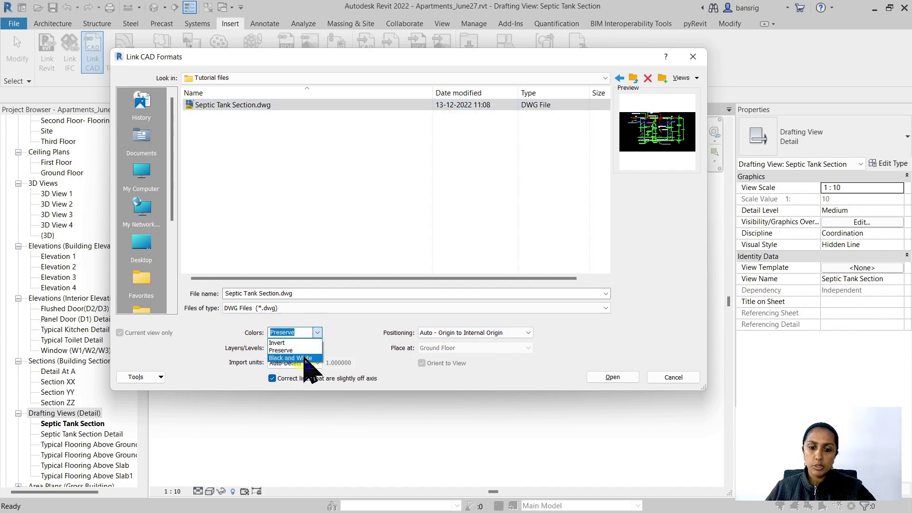
left_click(303, 357)
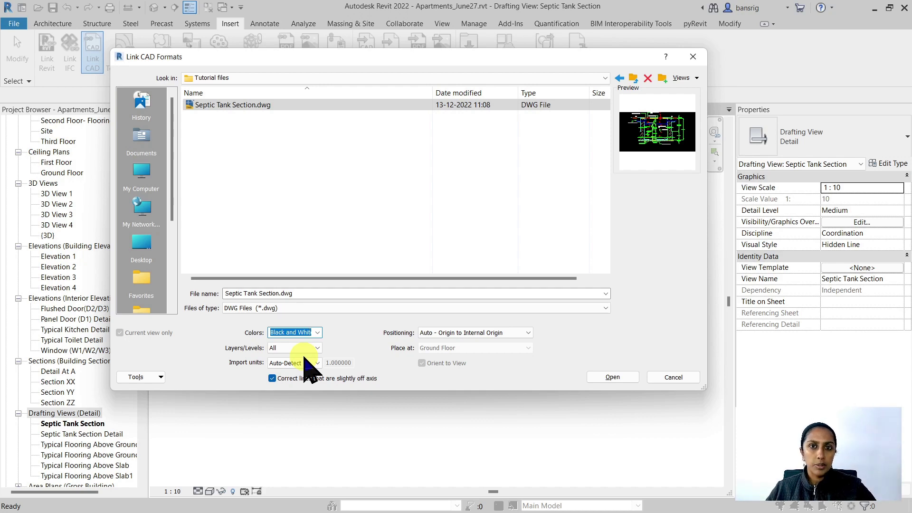
left_click(318, 349)
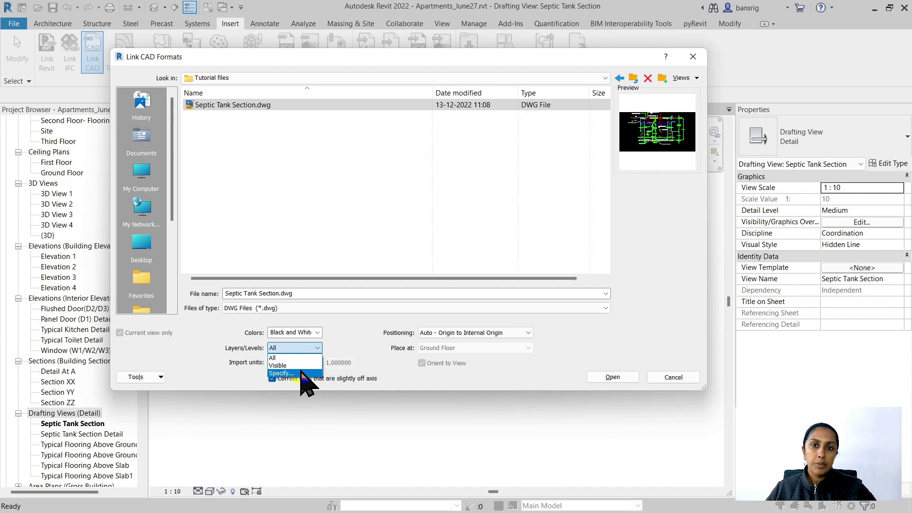
left_click(287, 356)
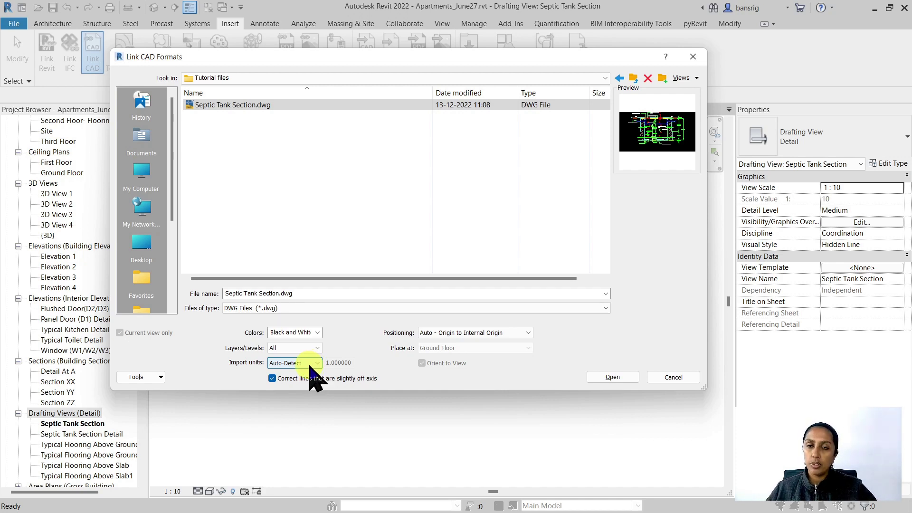
- Keep auto-detected units, position Auto - Center to Center, and link the drawing
left_click(310, 364)
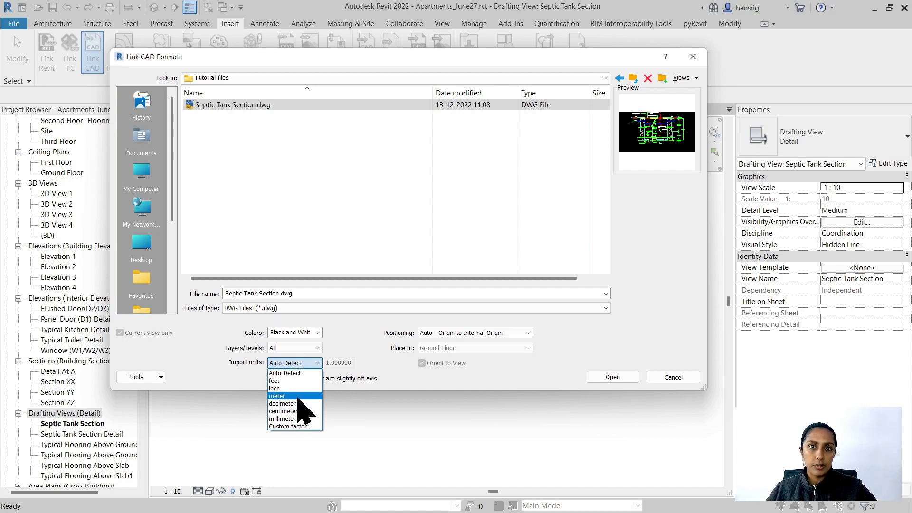
left_click(346, 372)
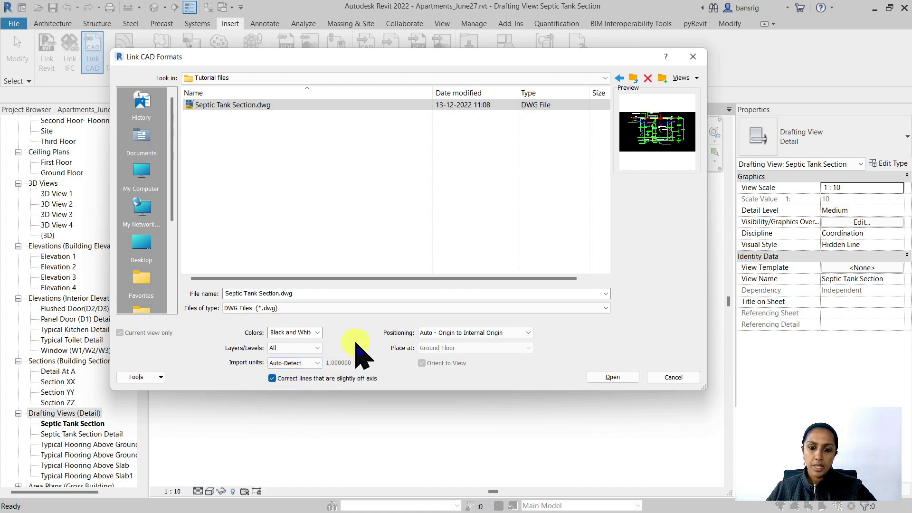
left_click(451, 335)
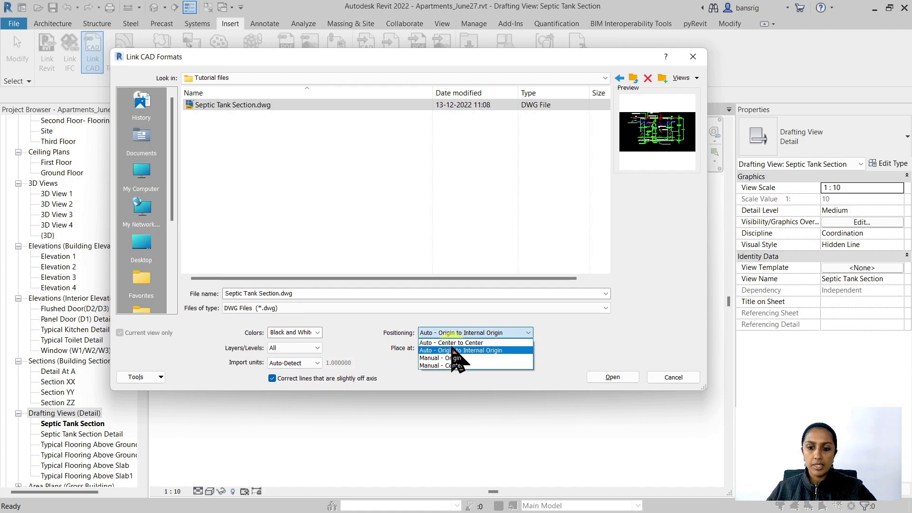
left_click(452, 342)
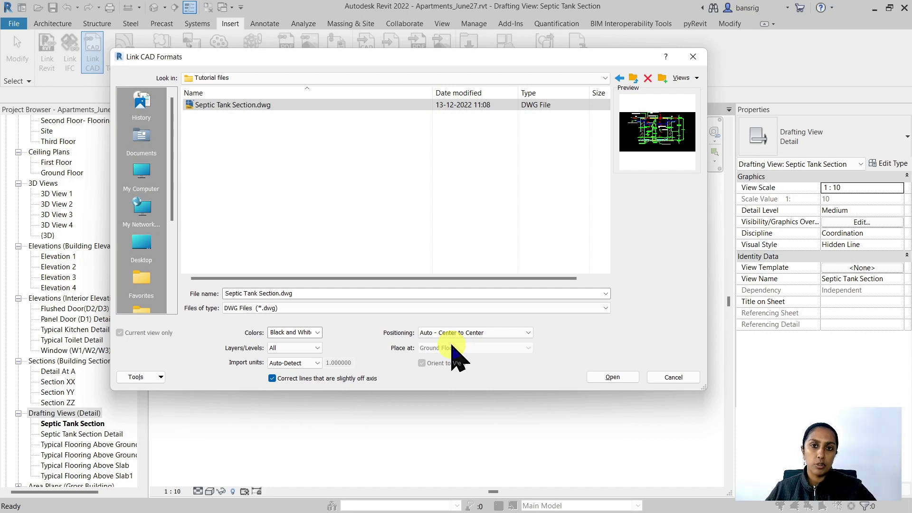
left_click(451, 333)
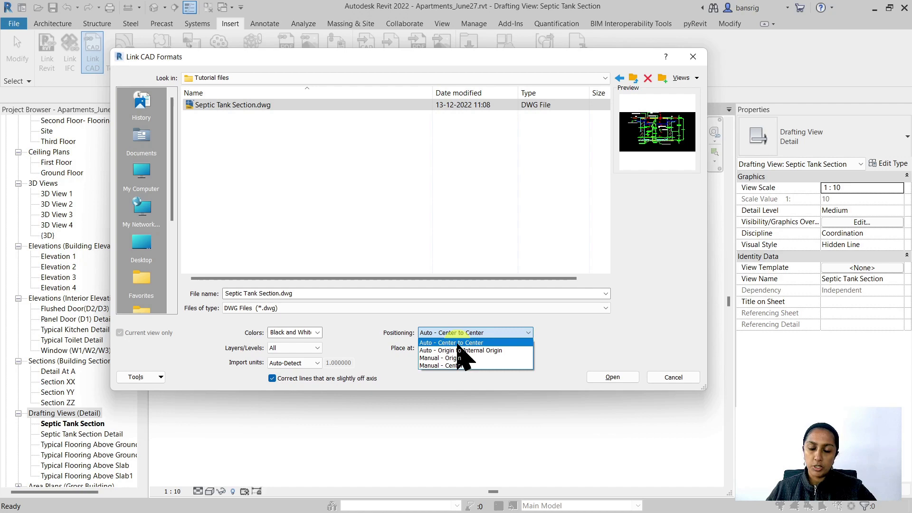
left_click(457, 344)
left_click(617, 378)
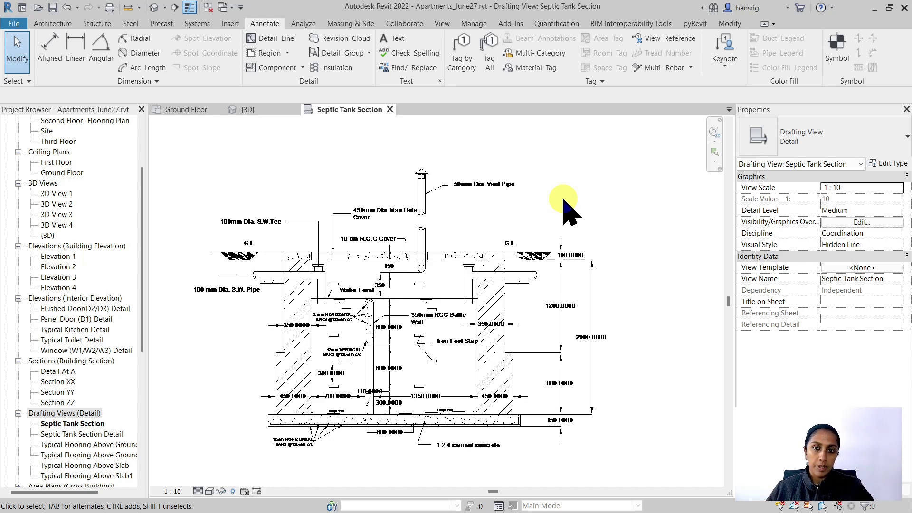
- Create new sheet A116 using the A3 titleblock
left_click(443, 24)
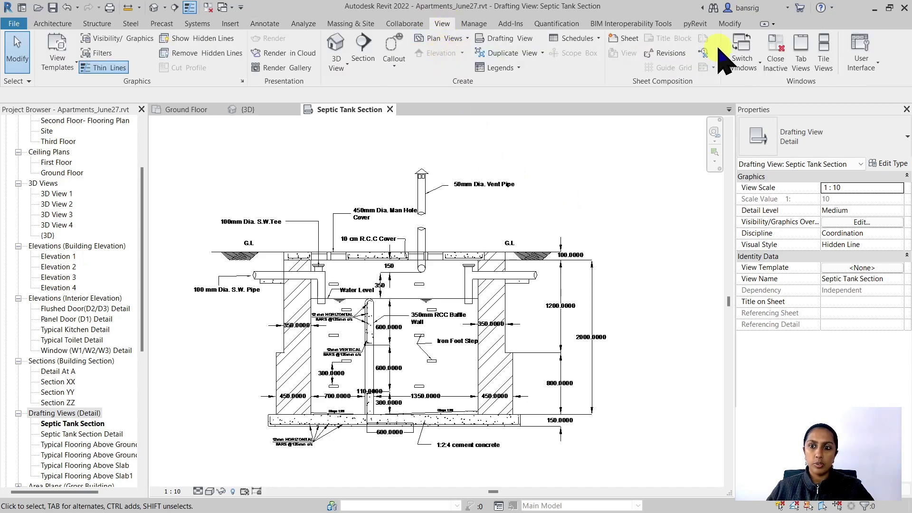
left_click(628, 39)
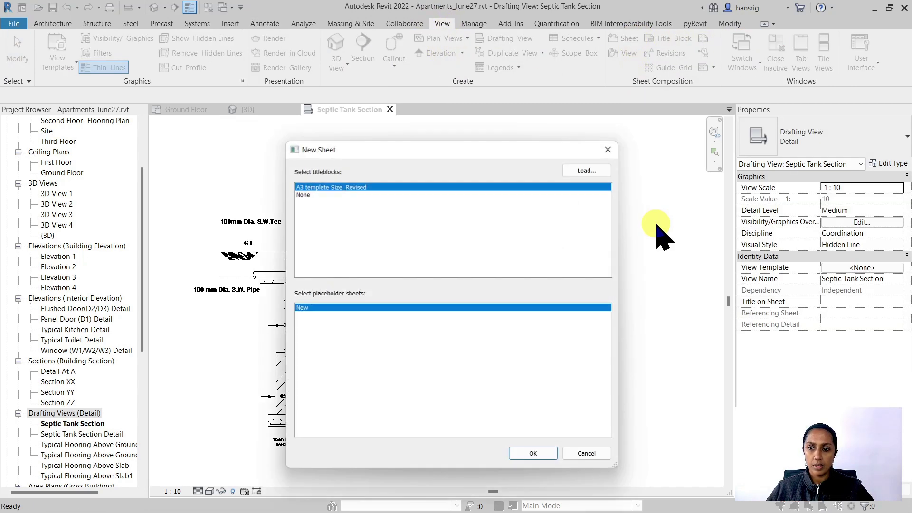
left_click(533, 453)
- Place the Septic Tank Section view on sheet A116 and activate its viewport
left_click_drag(71, 423, 423, 301)
left_click(415, 291)
left_click(416, 250)
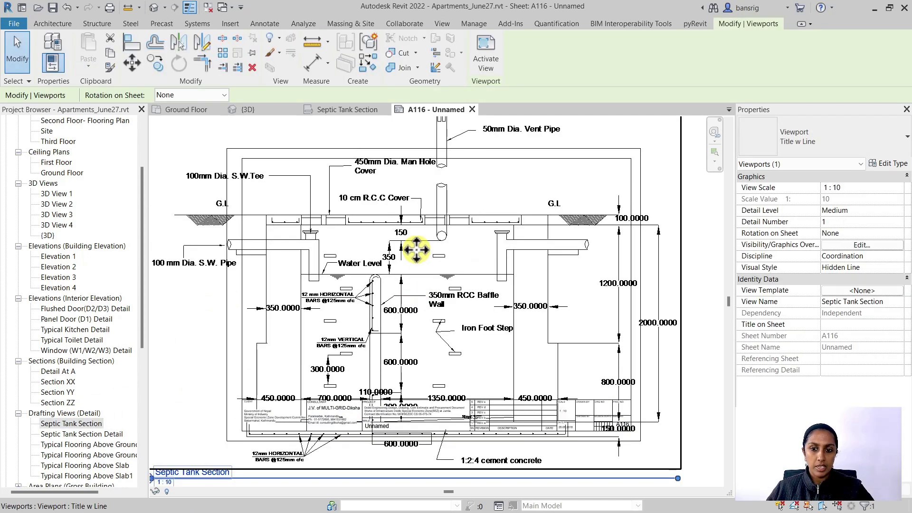
scroll(417, 249, "down", 1)
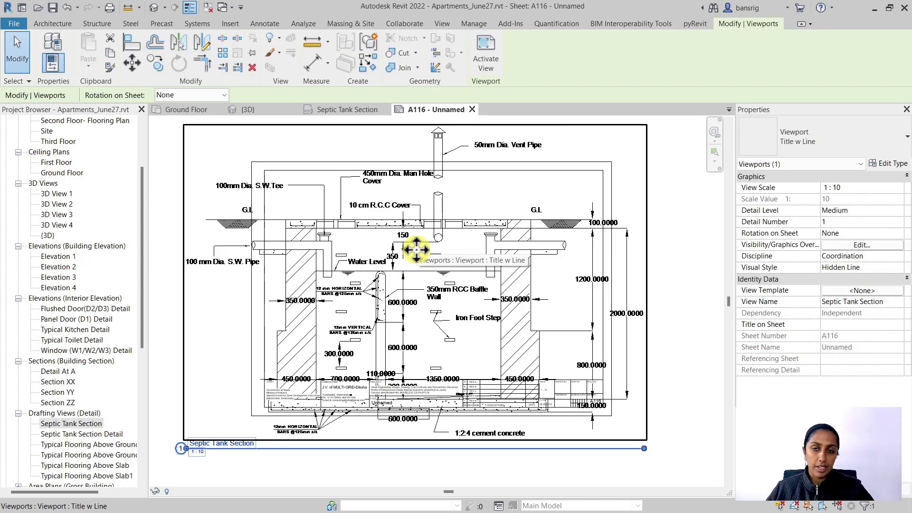
double_click(396, 234)
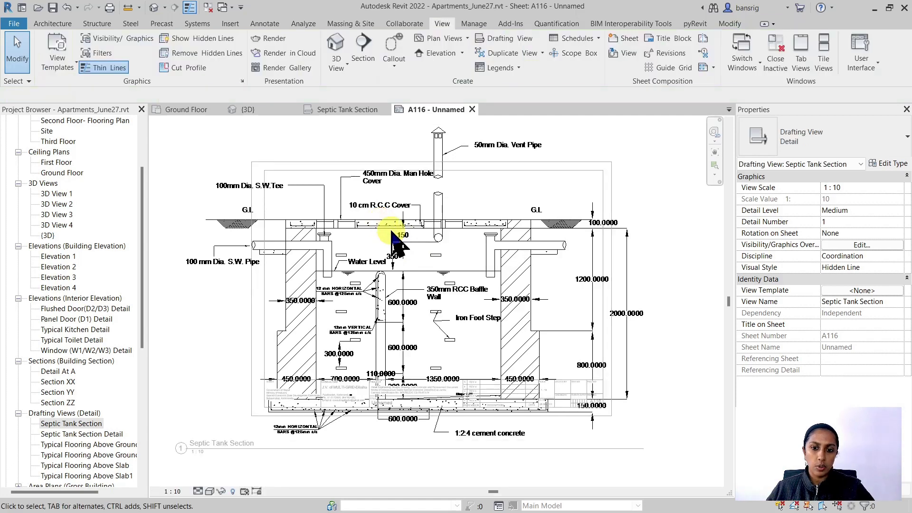
- Set the Septic Tank Section viewport scale to 1:20, deactivate it, and select it
left_click(172, 491)
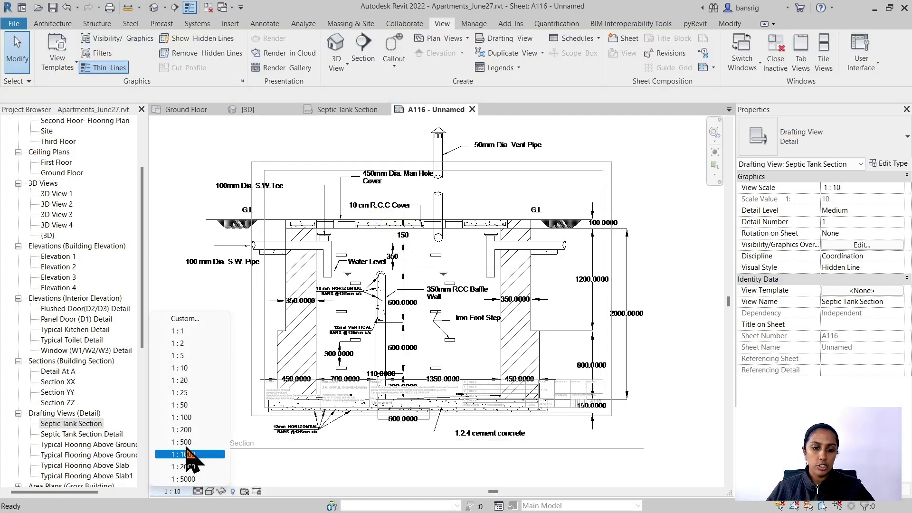
left_click(192, 380)
double_click(192, 254)
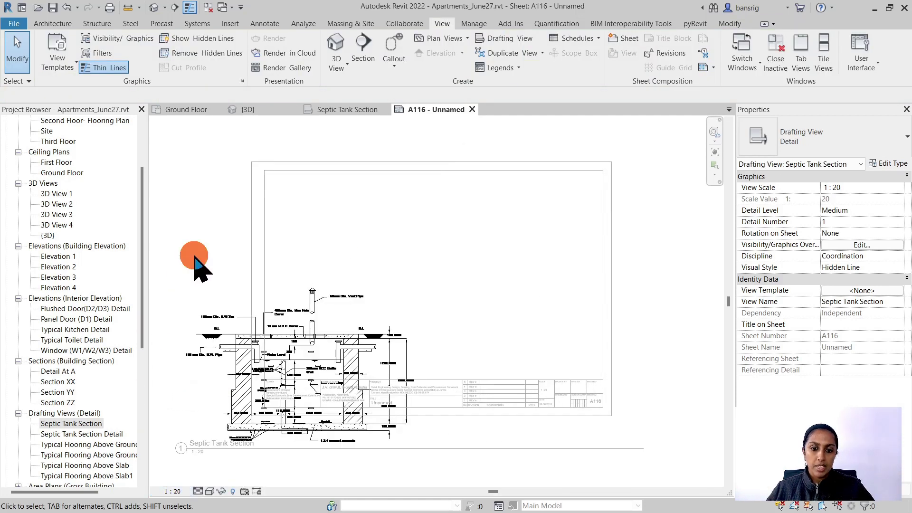
left_click(341, 291)
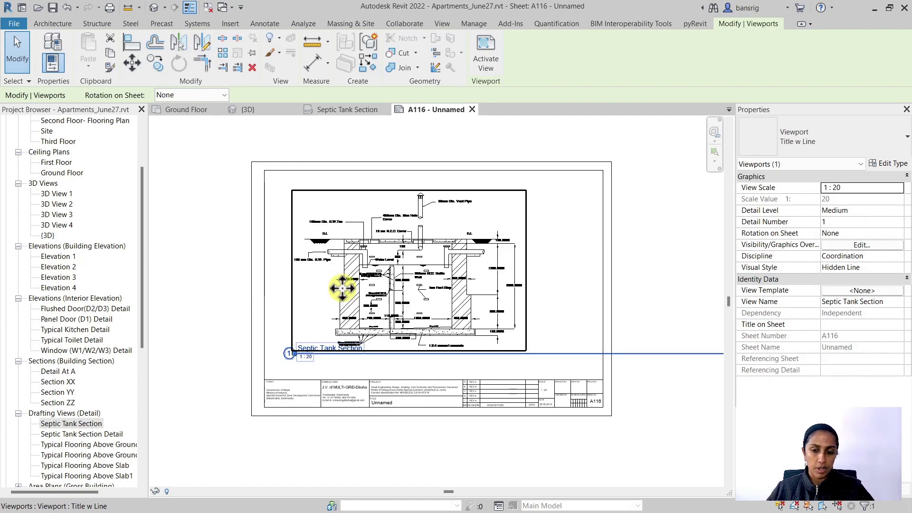
scroll(375, 202, "up", 5)
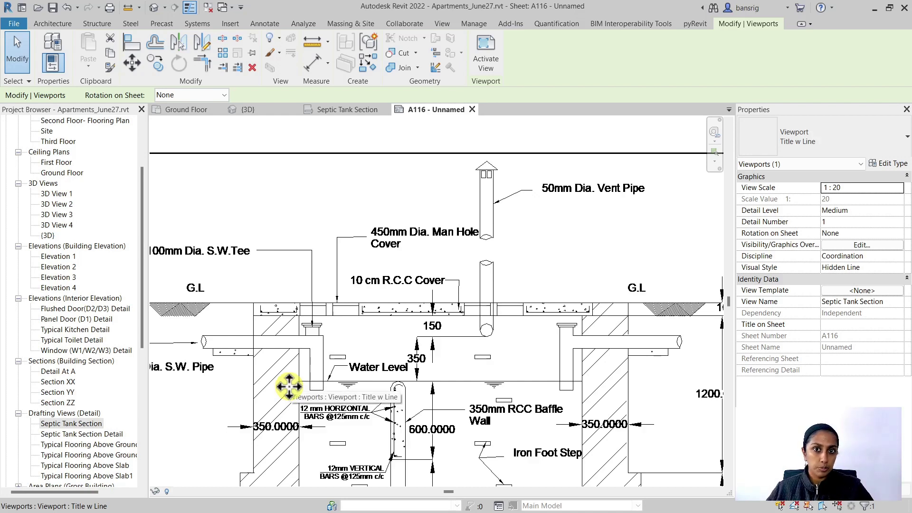
- Place a 'TEXT' note above the vent pipe, then open the Septic Tank Section drafting view
double_click(289, 387)
left_click(265, 23)
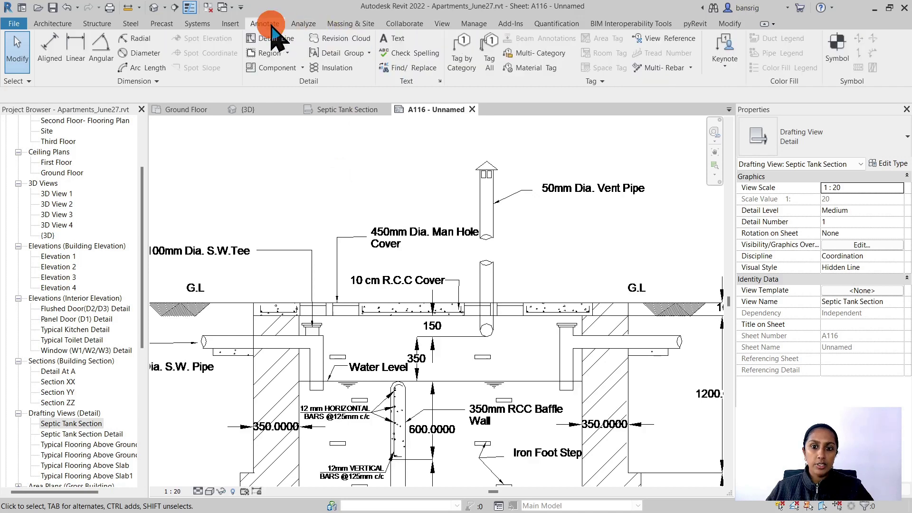
left_click(395, 39)
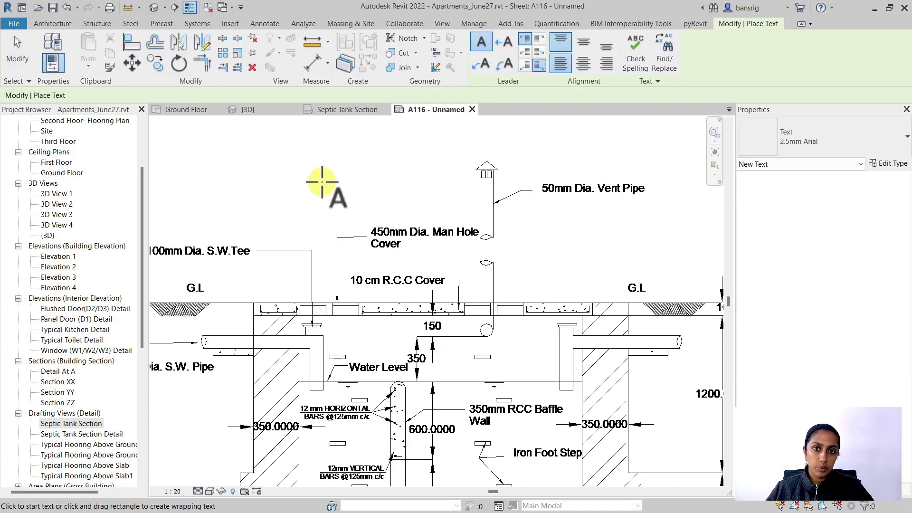
left_click(322, 182)
type("TEXT")
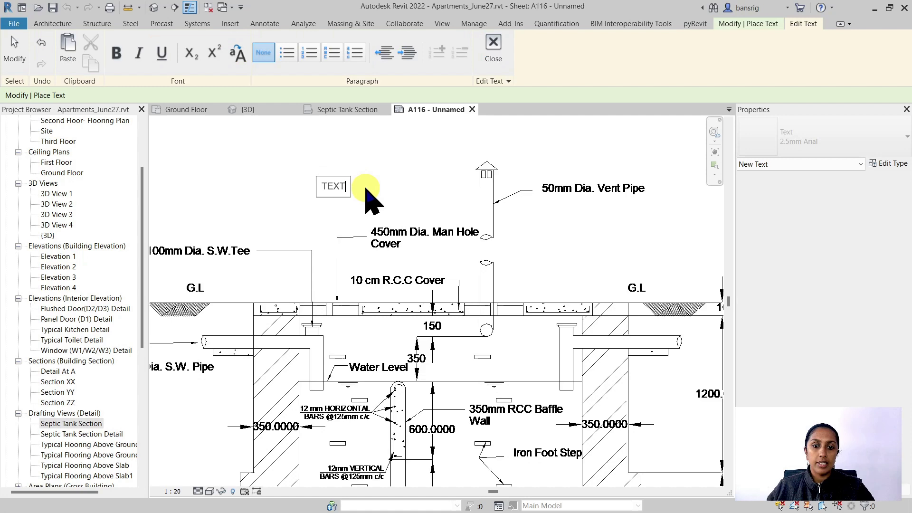
left_click(386, 194)
key("Escape")
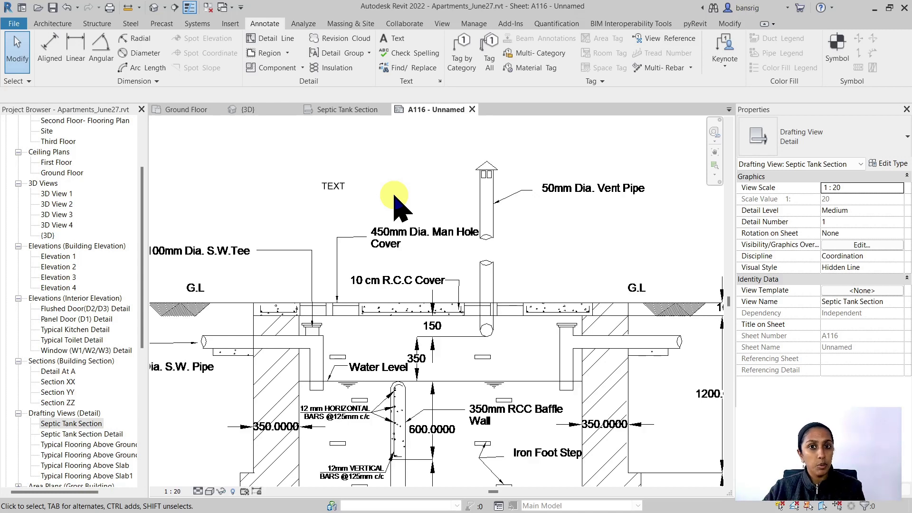
scroll(399, 181, "down", 2)
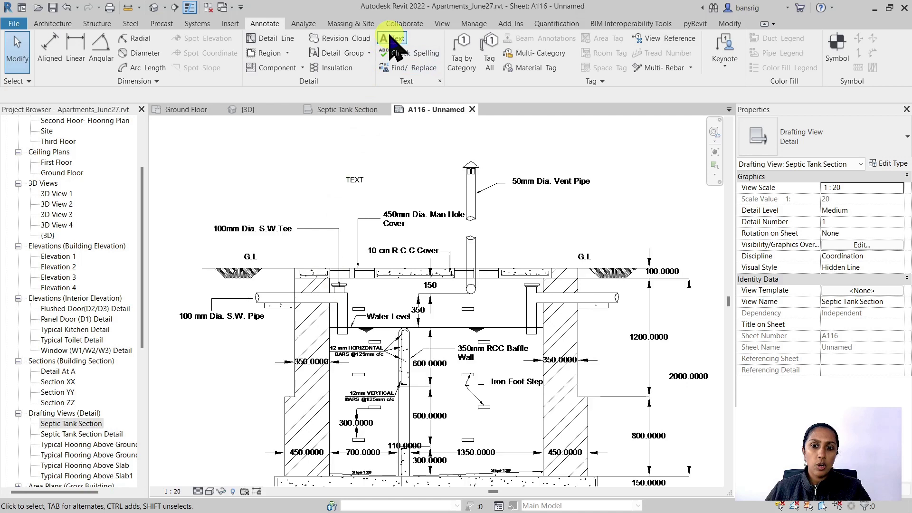
double_click(295, 196)
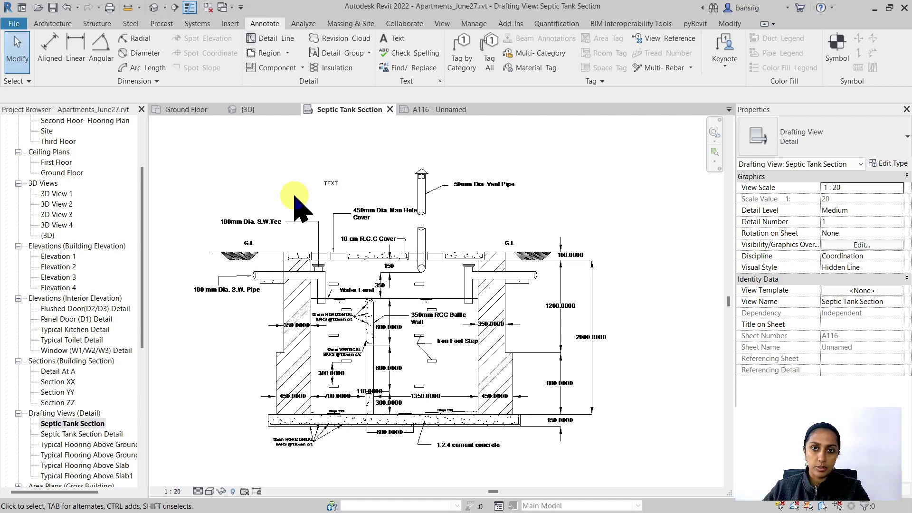
- Leave sheet A116 and bring up the Ground Floor plan view
key("ctrl+Tab")
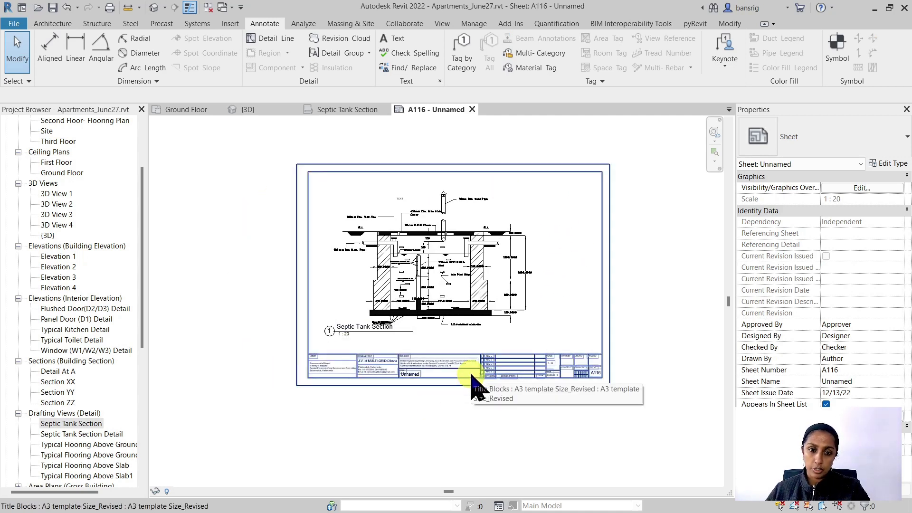
left_click(185, 111)
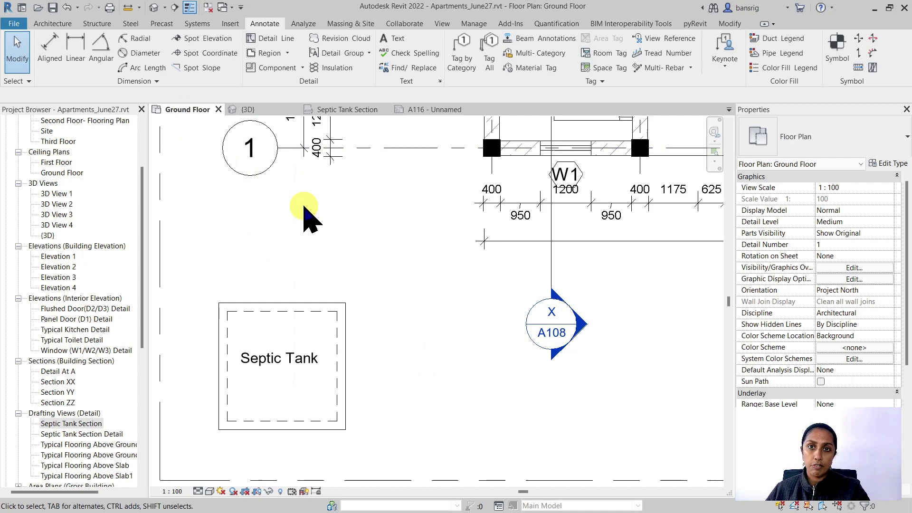
scroll(325, 216, "down", 2)
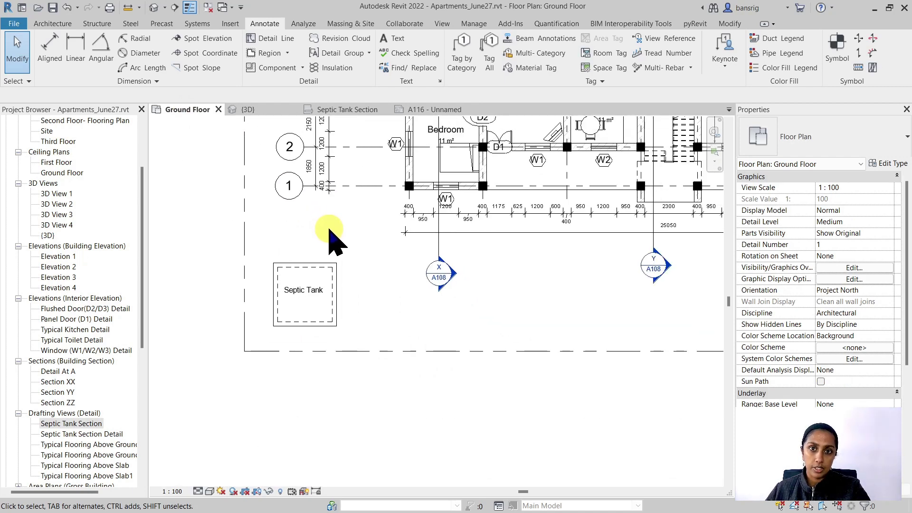
scroll(329, 233, "up", 2)
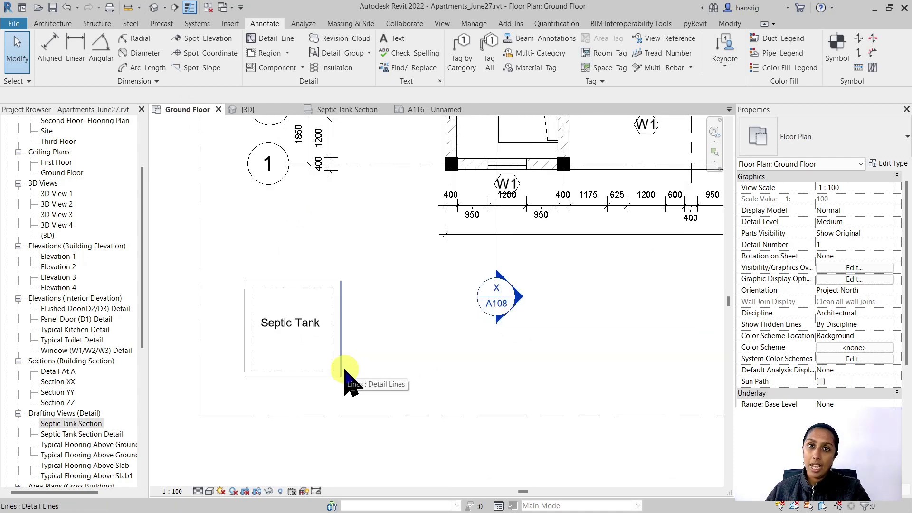
- Draw a vertical section through the Septic Tank that references Septic Tank Section (1/A116)
left_click(442, 23)
left_click(363, 52)
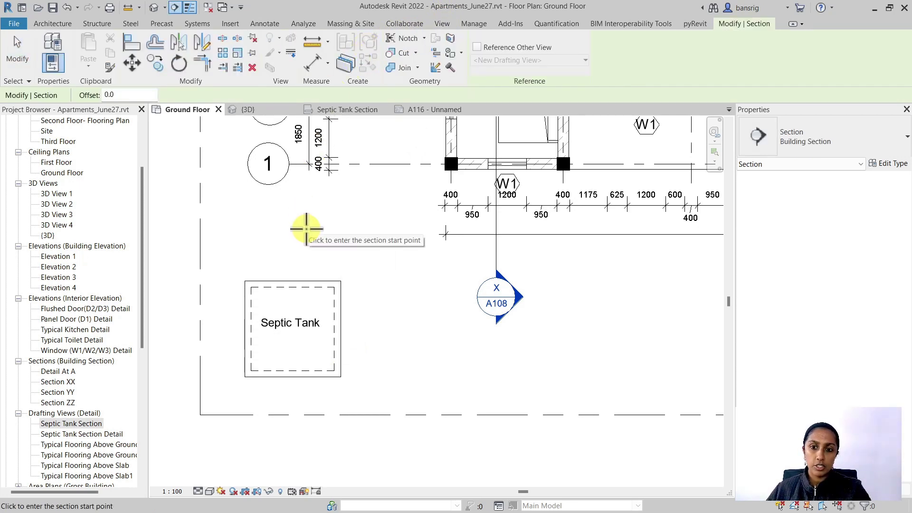
left_click(477, 48)
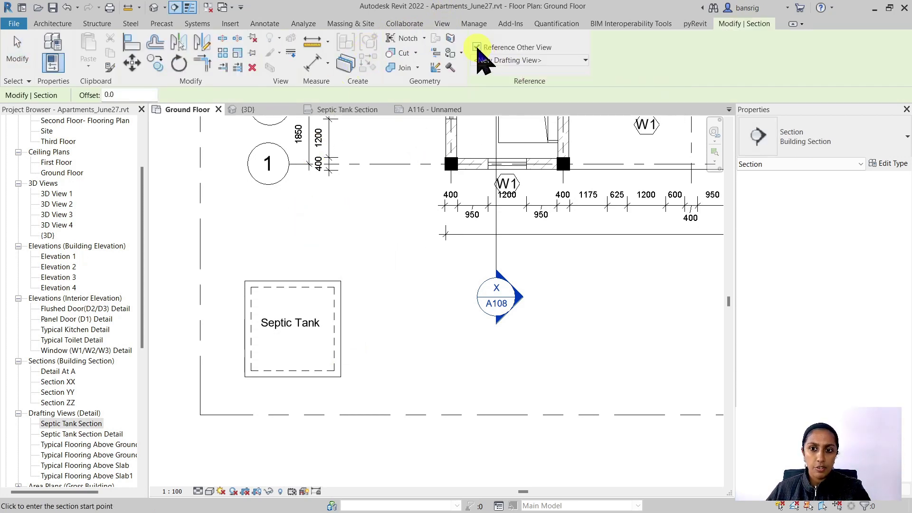
left_click(518, 60)
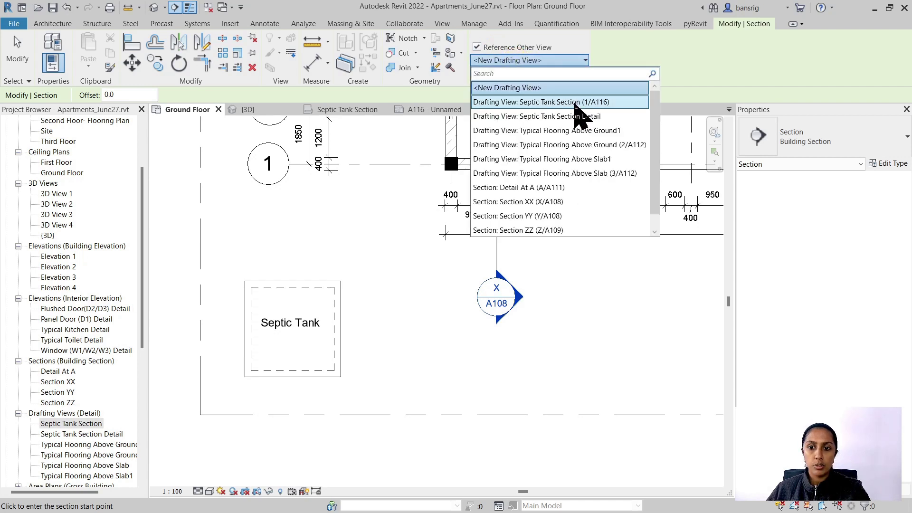
left_click(546, 102)
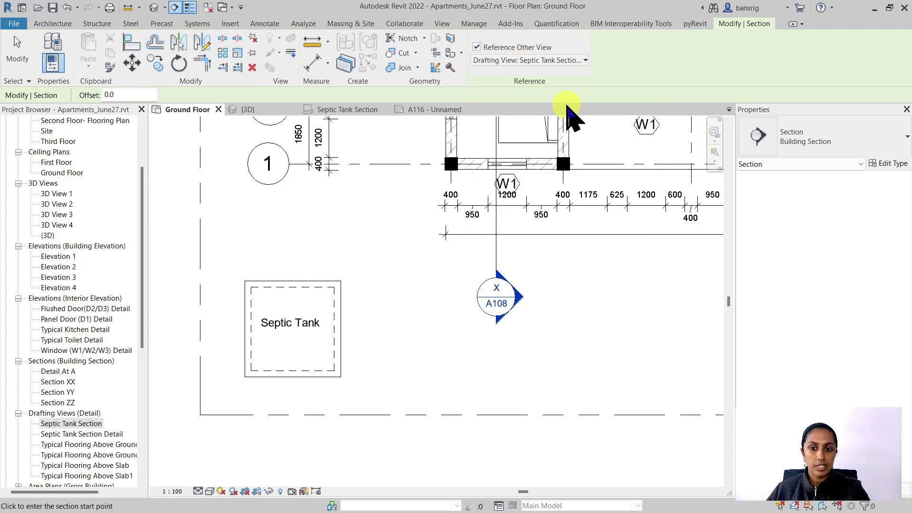
left_click(299, 248)
left_click(298, 395)
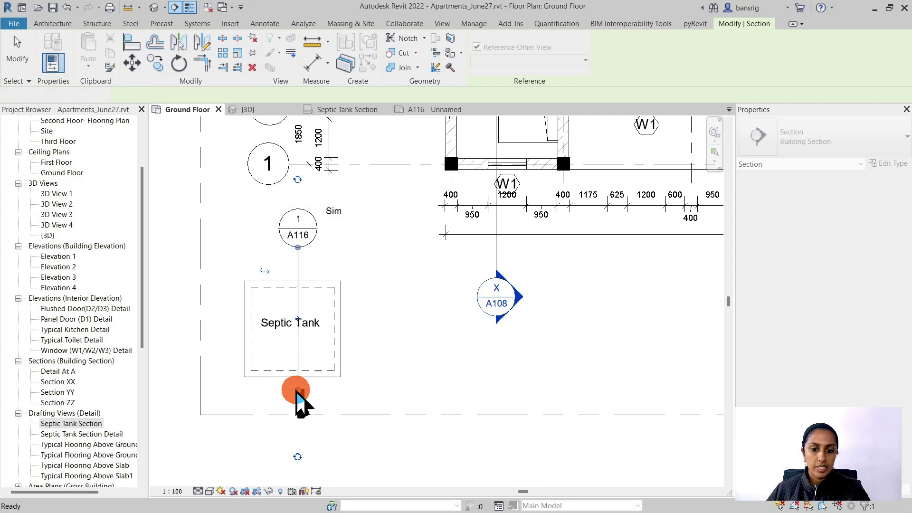
left_click(416, 362)
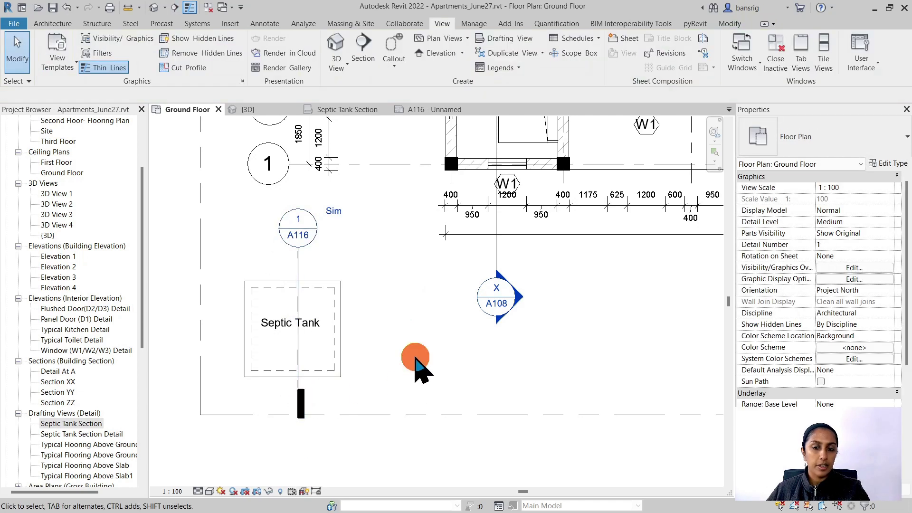
double_click(300, 224)
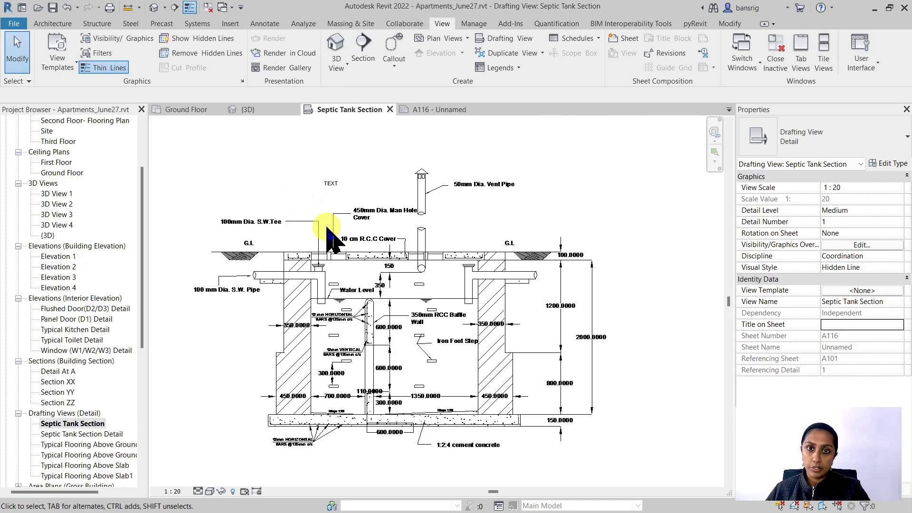
left_click(183, 109)
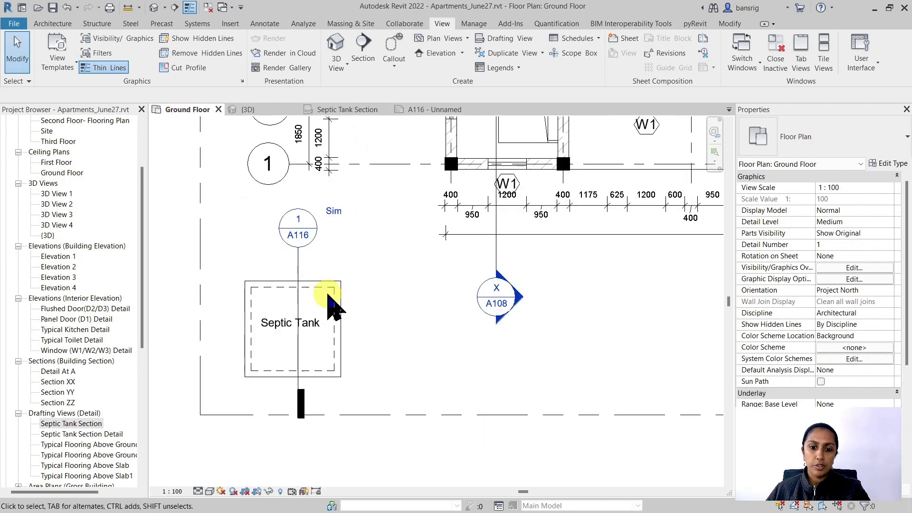
left_click(440, 111)
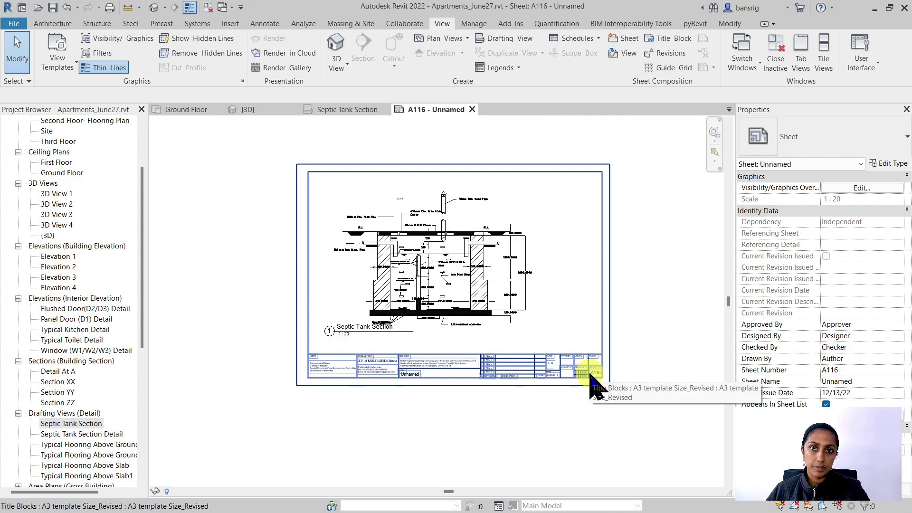
left_click(181, 110)
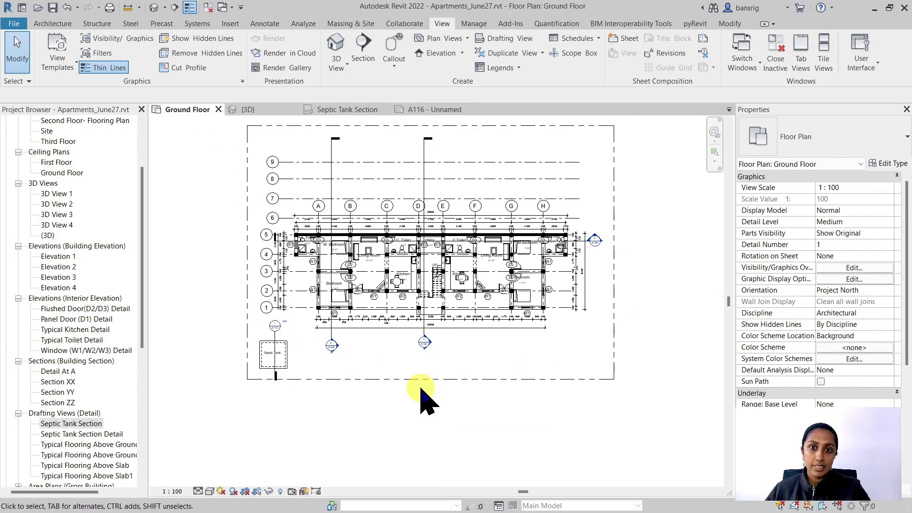